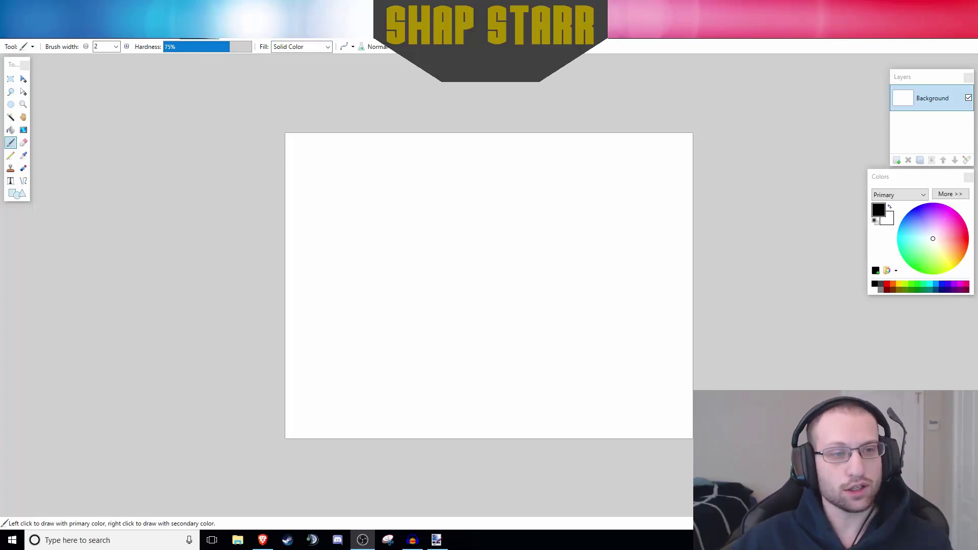
- Resize the blank white image to 1920 × 1080 pixels, with aspect ratio unlocked
click(98, 32)
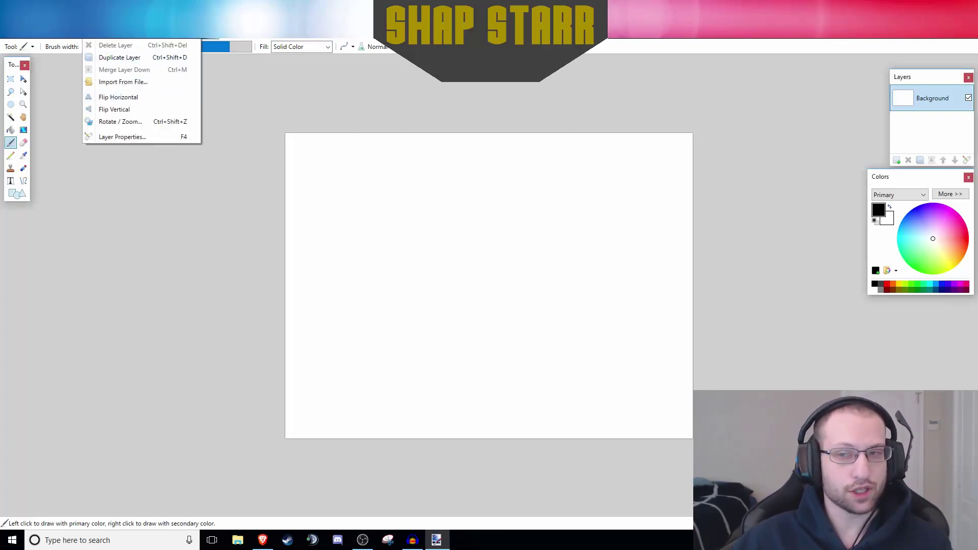
mouse_move(125, 31)
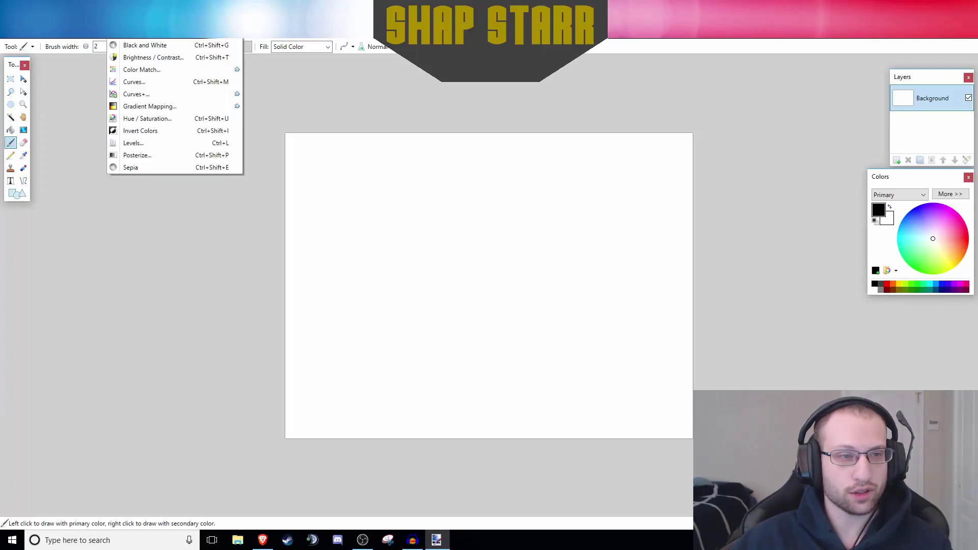
click(76, 44)
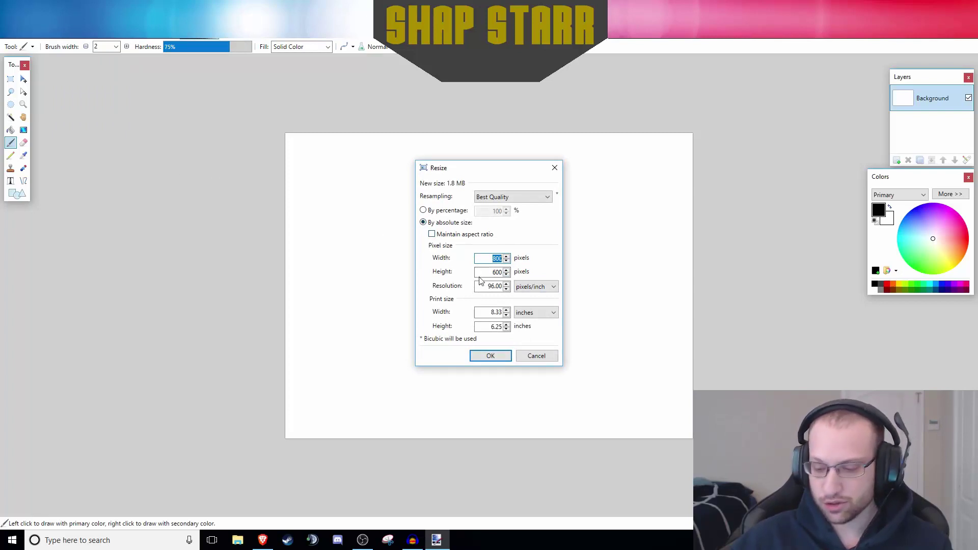
text(1920)
key(Tab)
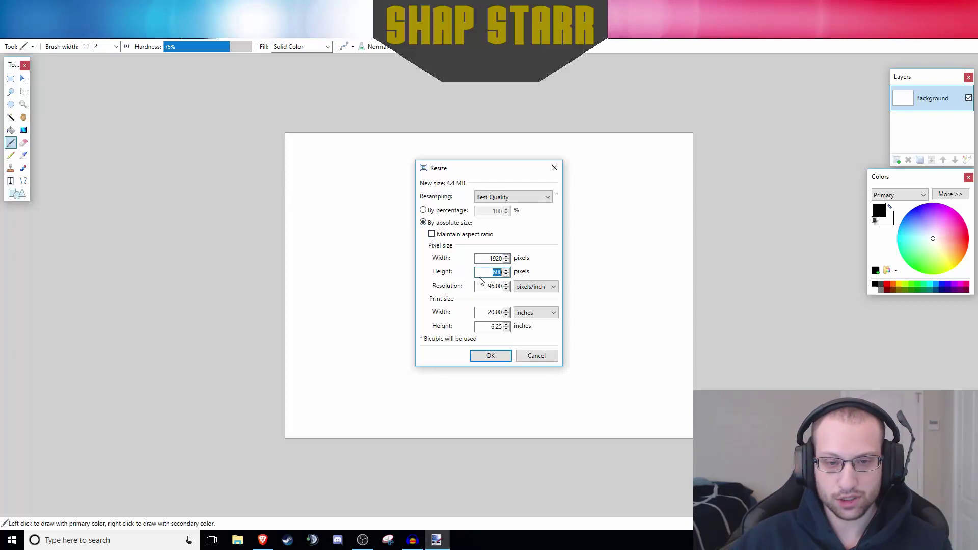
text(1080)
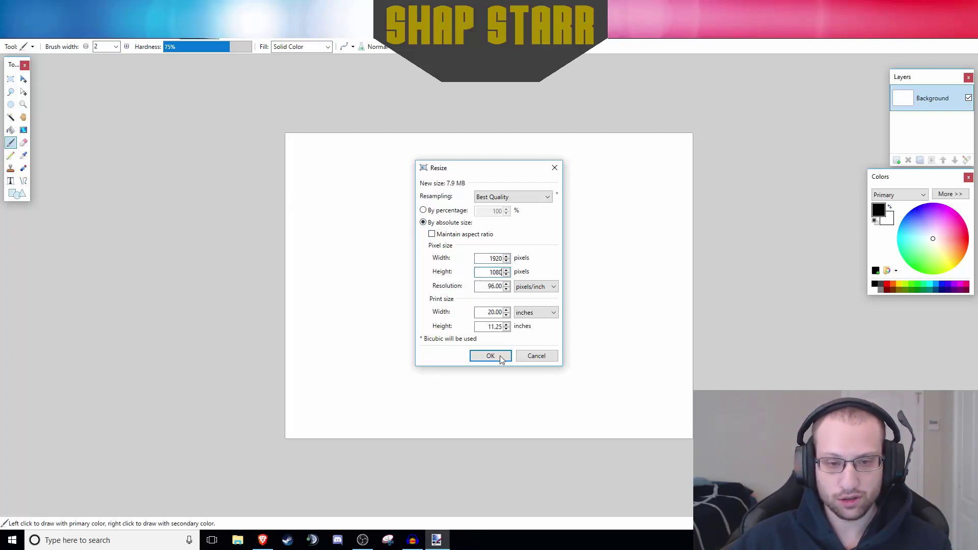
click(500, 357)
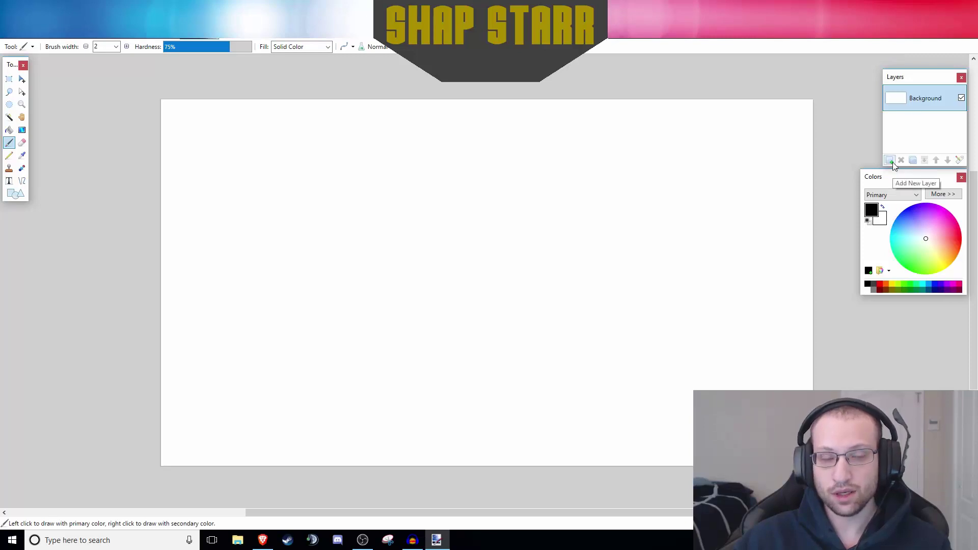
- Create a new 1920 × 75 blank image and zoom out to fit the thin strip
click(10, 31)
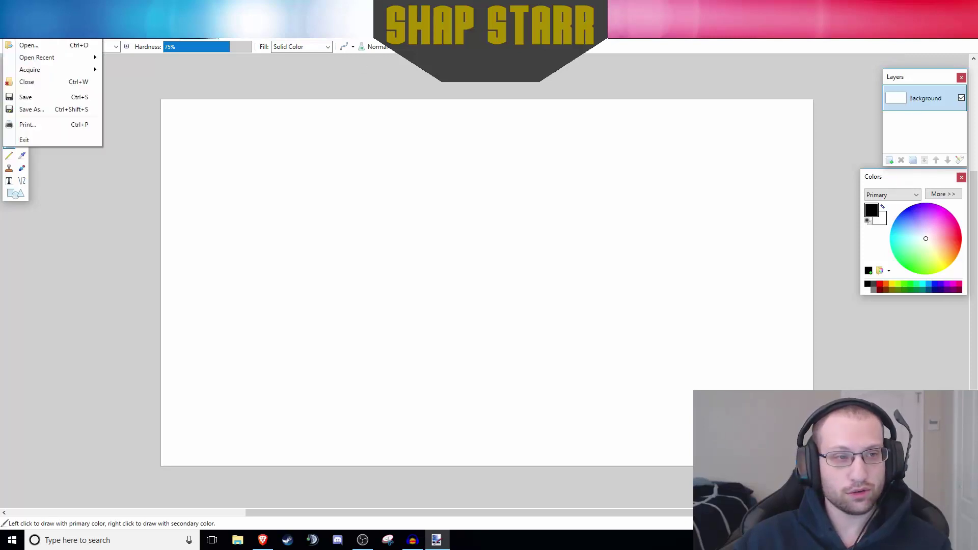
click(21, 44)
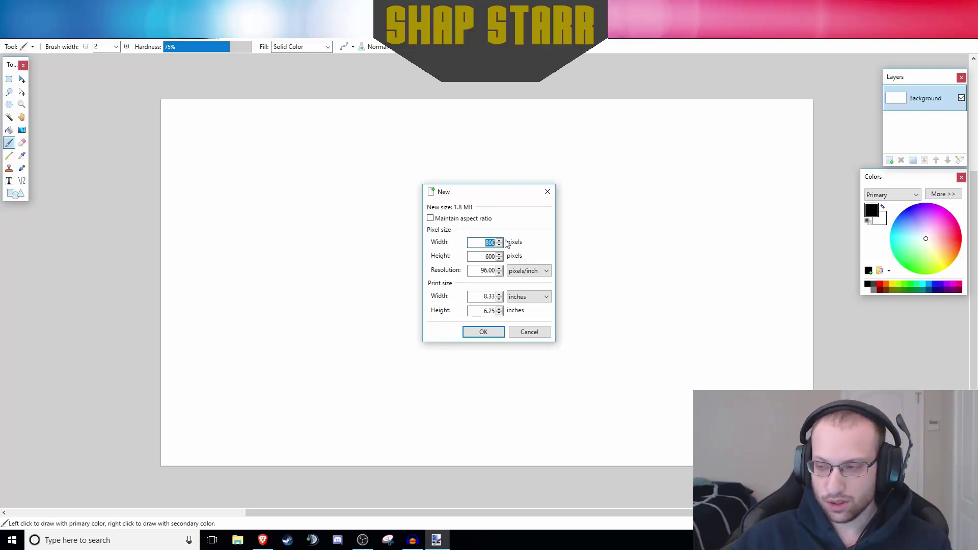
text(1920)
key(Tab)
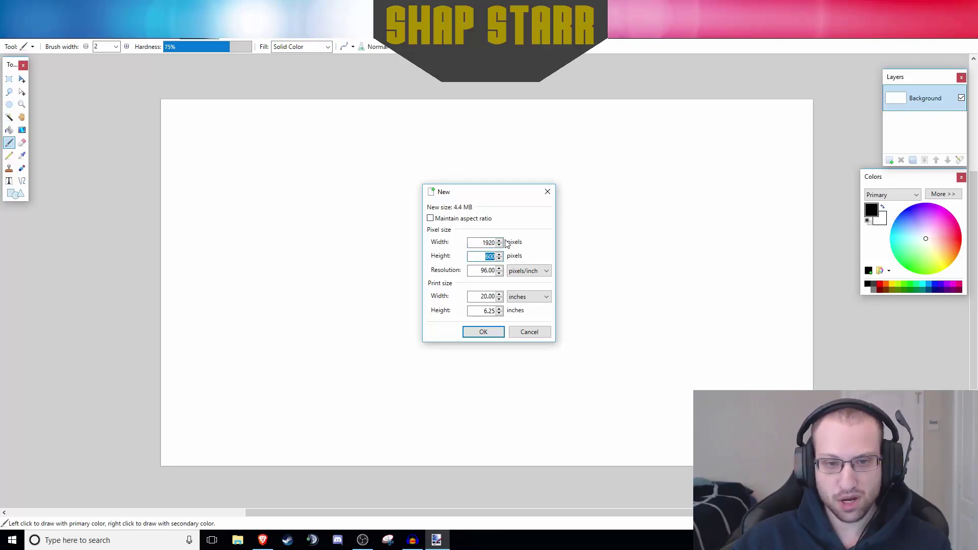
text(75)
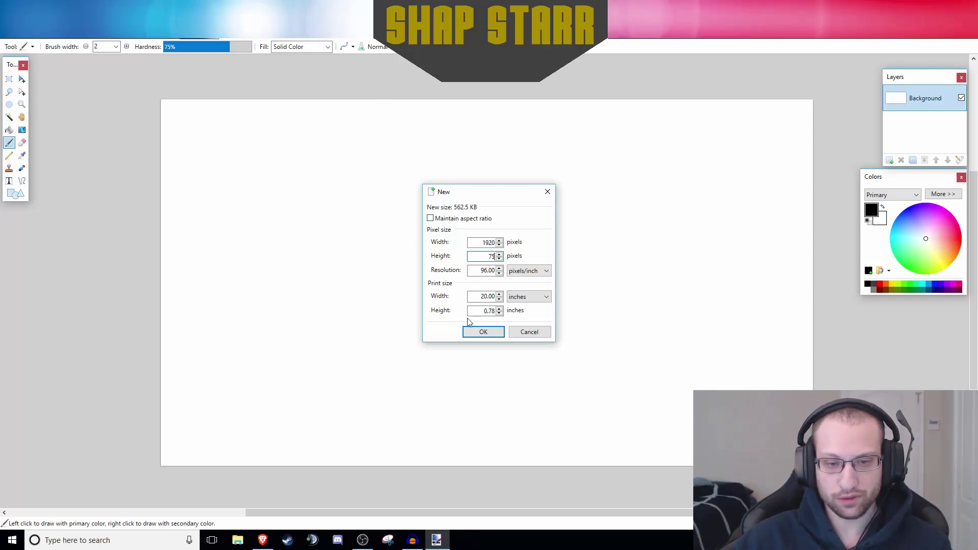
click(482, 332)
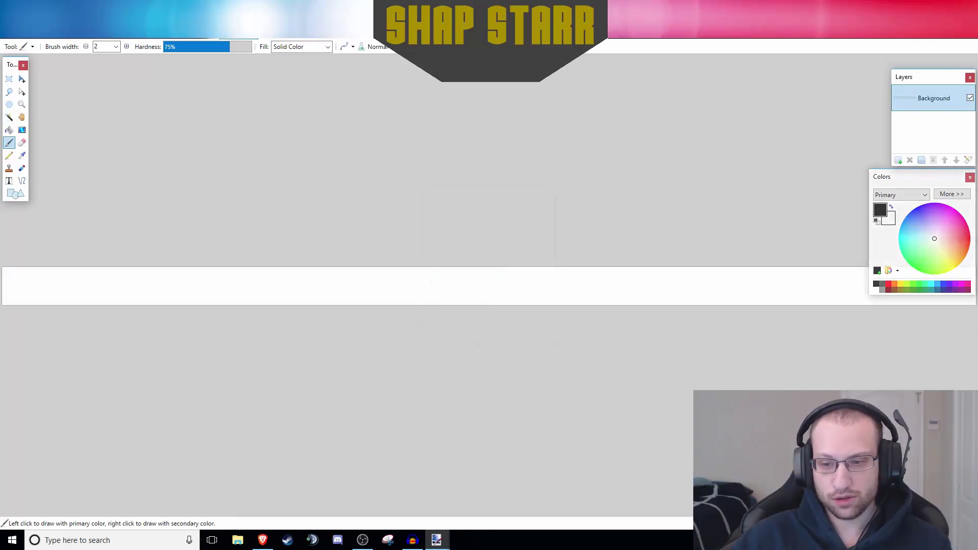
key(ctrl+minus)
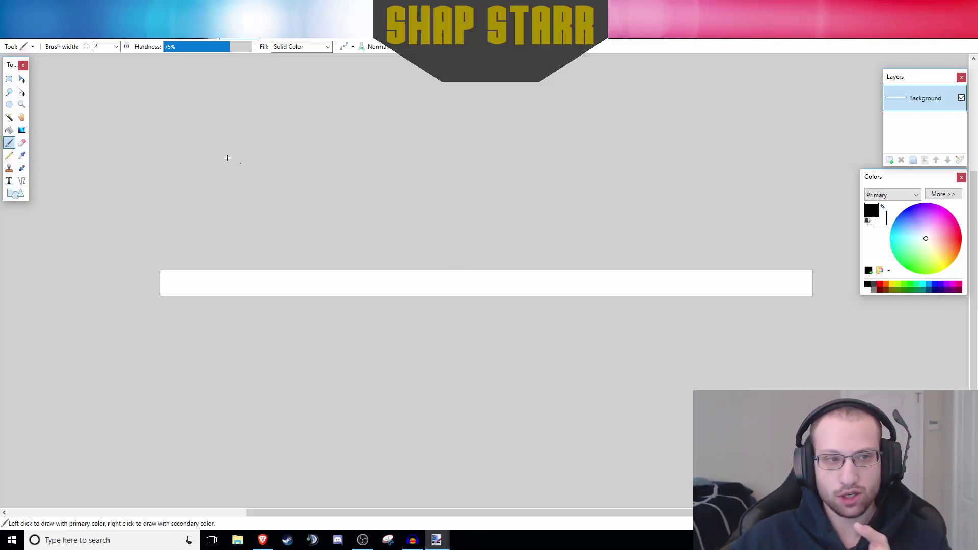
click(22, 132)
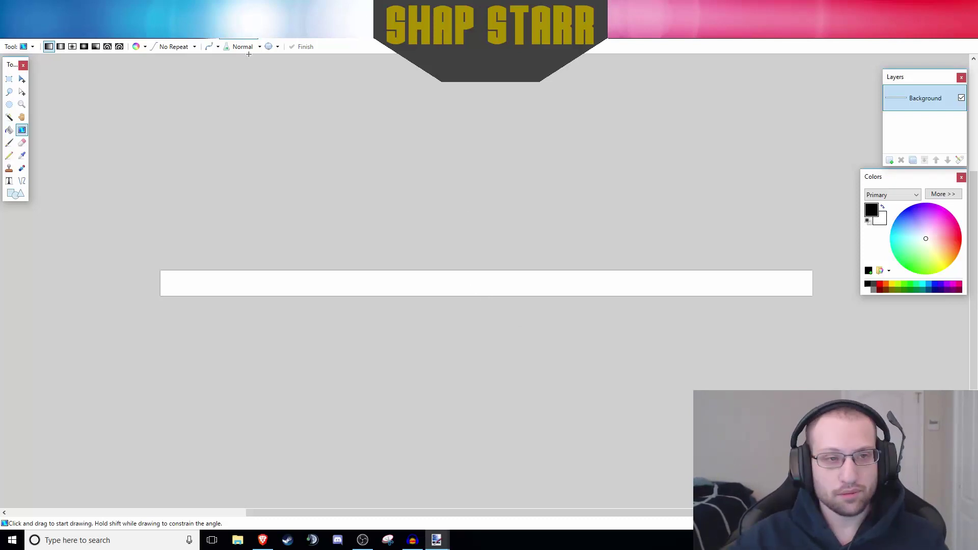
- Open the dark carbon diamond-plate wallpaper JPG and select the entire image
key(alt+f)
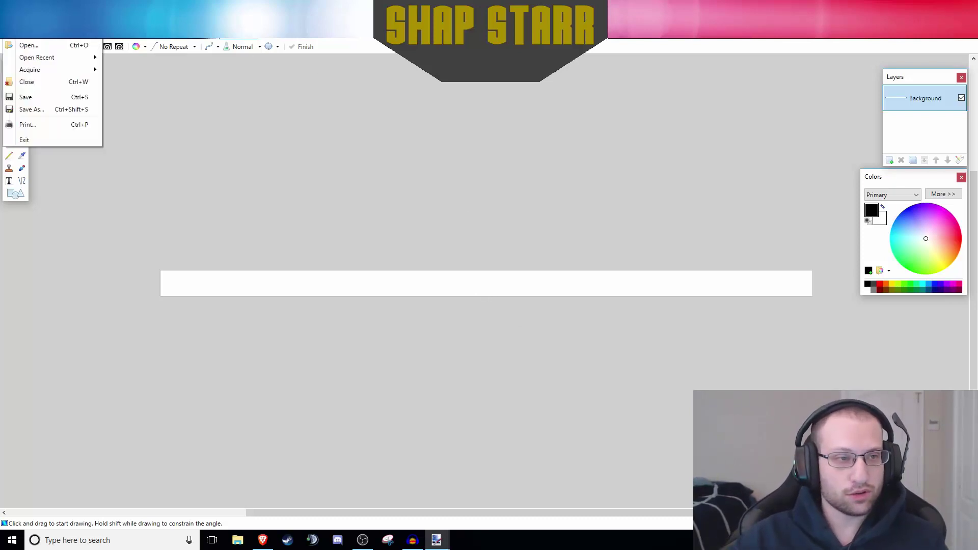
click(23, 44)
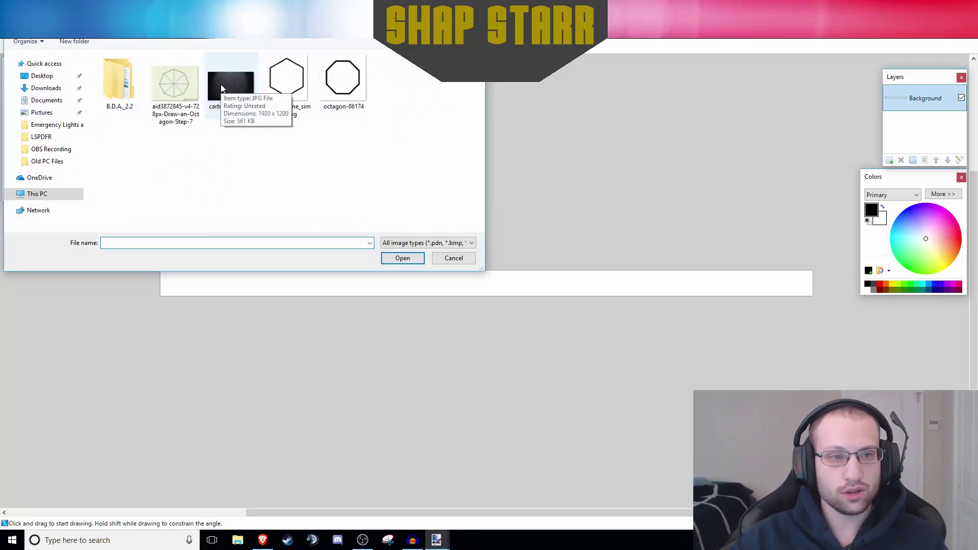
double_click(233, 89)
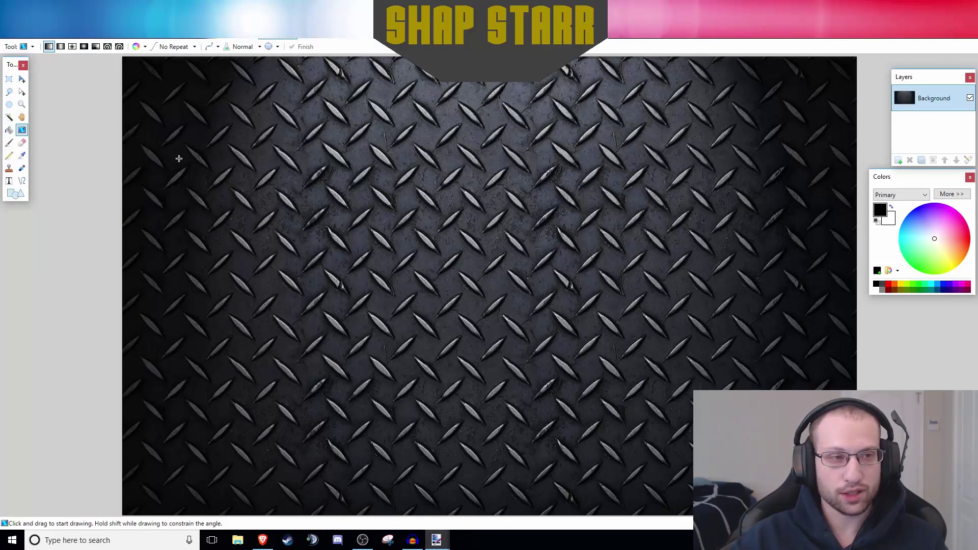
click(22, 79)
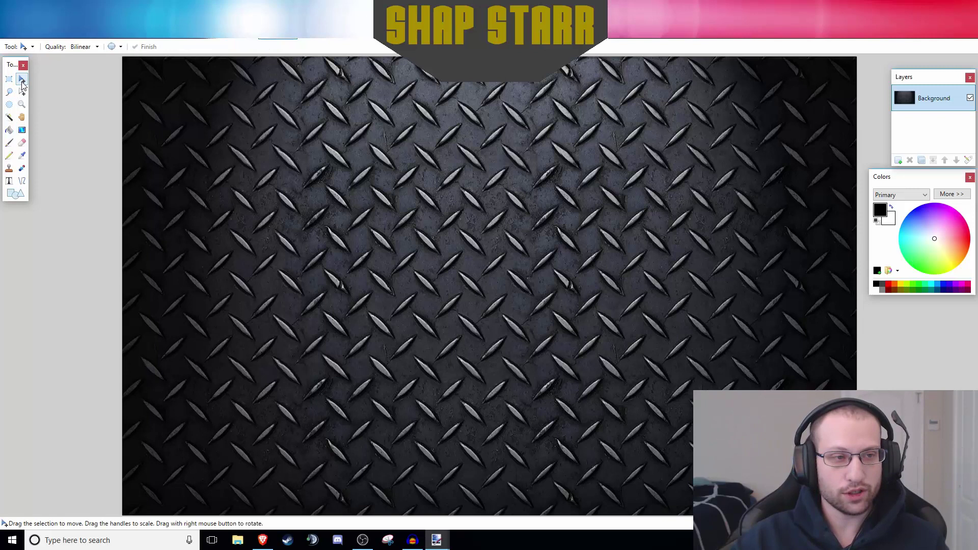
key(ctrl+a)
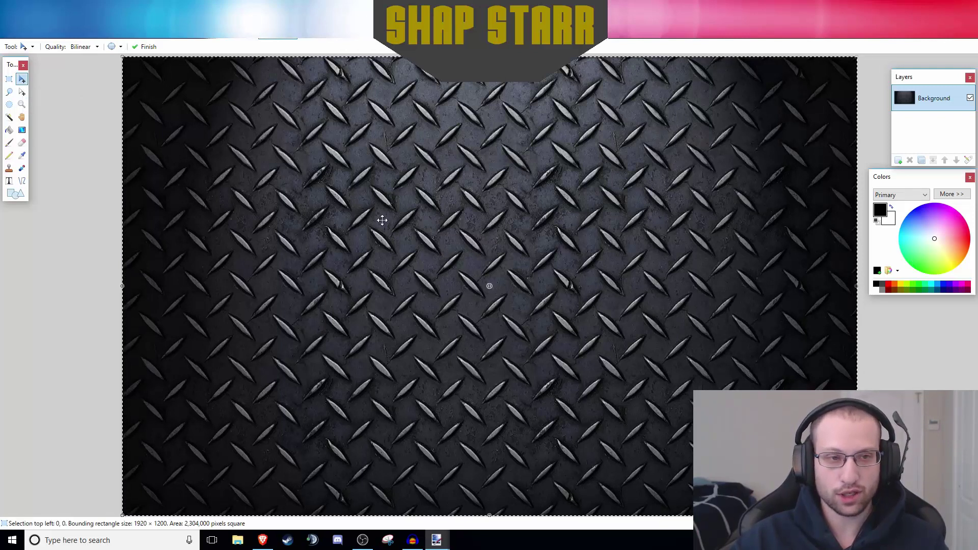
- Paste the diamond-plate texture into the 1920 × 75 strip, keeping canvas size, and nudge it into place
click(239, 40)
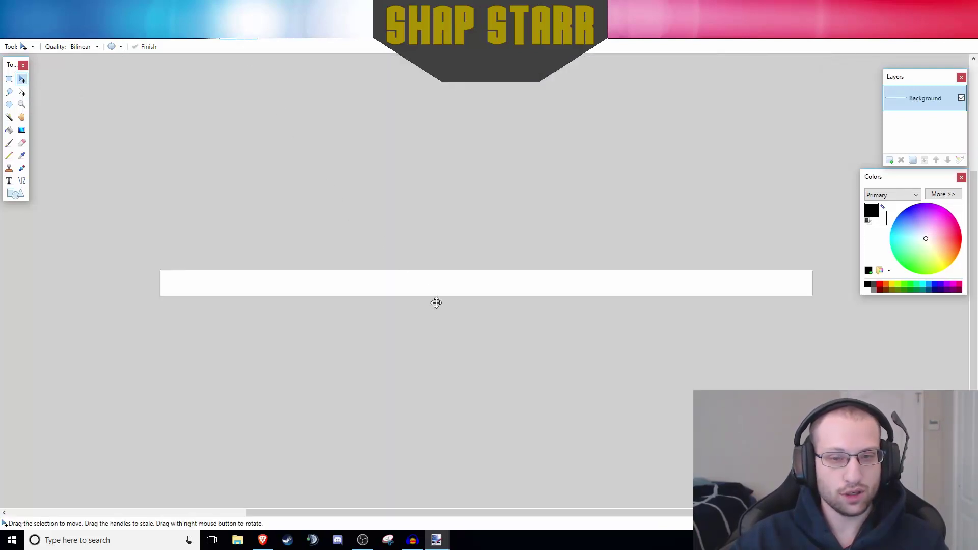
key(ctrl+v)
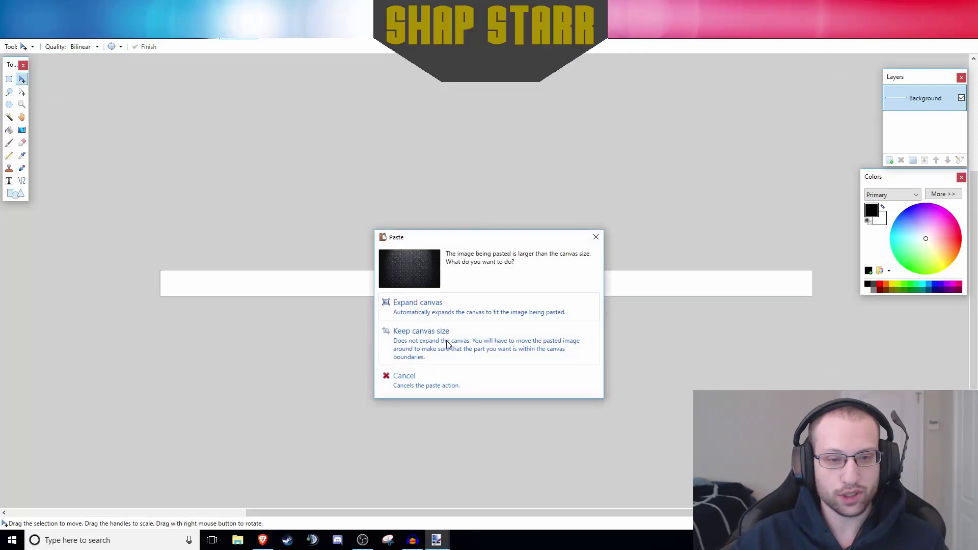
click(447, 340)
drag(565, 380, 572, 298)
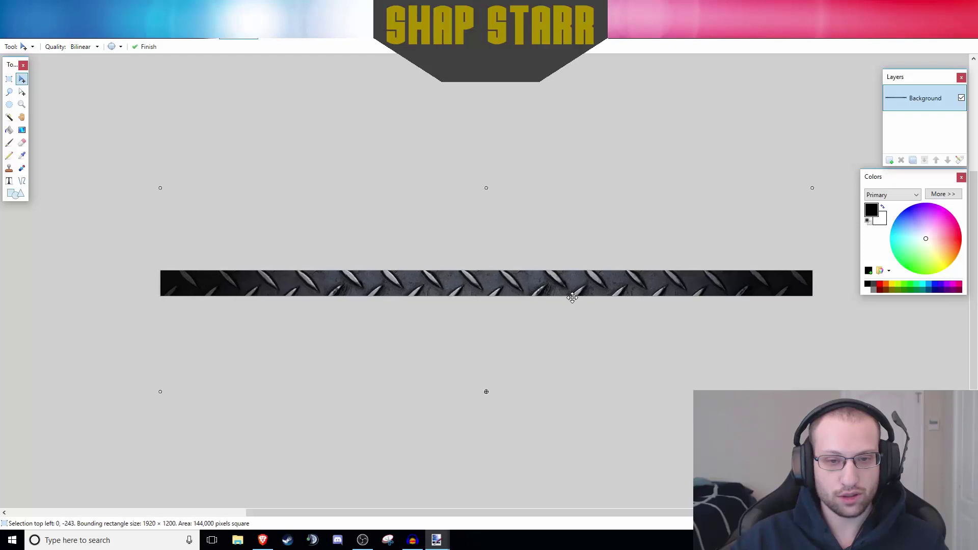
key(Up)
key(Up)
key(Up)
key(Up)
key(Up)
key(Up)
key(Up)
key(Up)
key(Up)
key(Up)
key(Up)
key(Up)
key(Up)
key(Up)
key(Up)
key(Up)
key(Up)
key(Up)
key(Up)
key(Up)
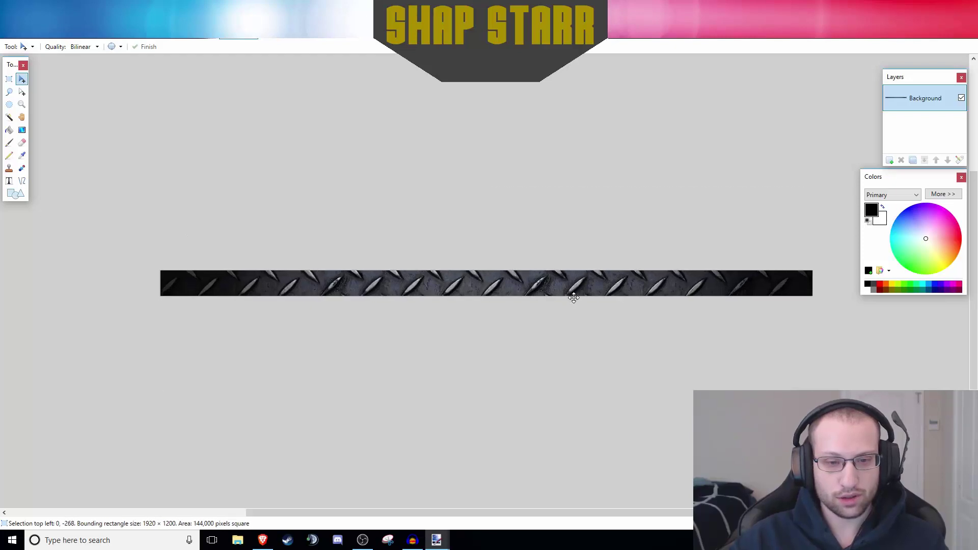
key(Up)
key(Up)
key(Up)
key(Up)
key(Up)
key(Up)
key(Up)
key(Up)
key(Up)
key(Up)
key(Up)
key(Up)
key(Up)
key(Up)
key(Up)
key(Up)
key(Up)
key(Up)
key(Up)
key(Up)
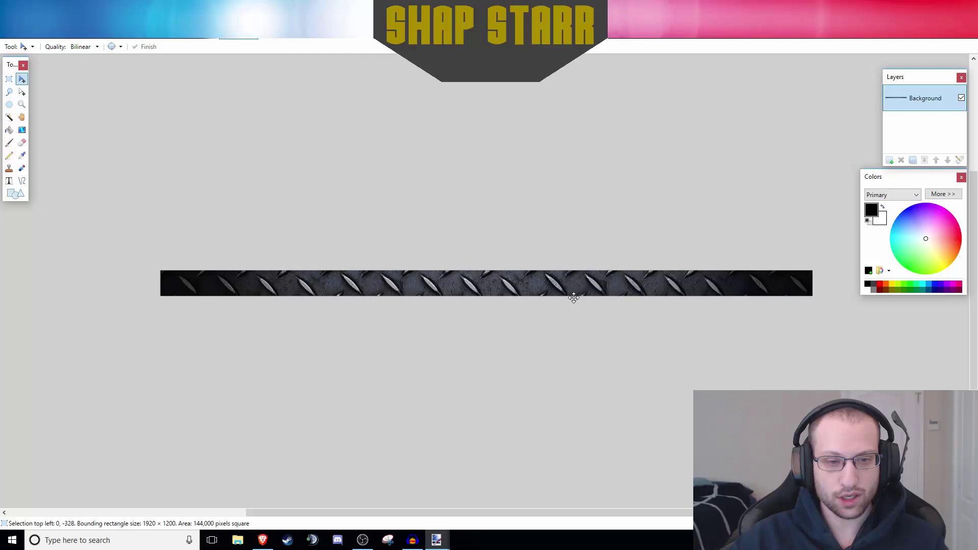
key(Up)
key(Up)
key(Up)
key(Up)
key(Up)
key(Up)
key(Up)
key(Up)
key(Up)
key(Up)
key(Up)
key(Up)
key(Up)
key(Up)
key(Up)
key(Up)
key(Up)
key(Up)
key(Up)
key(Up)
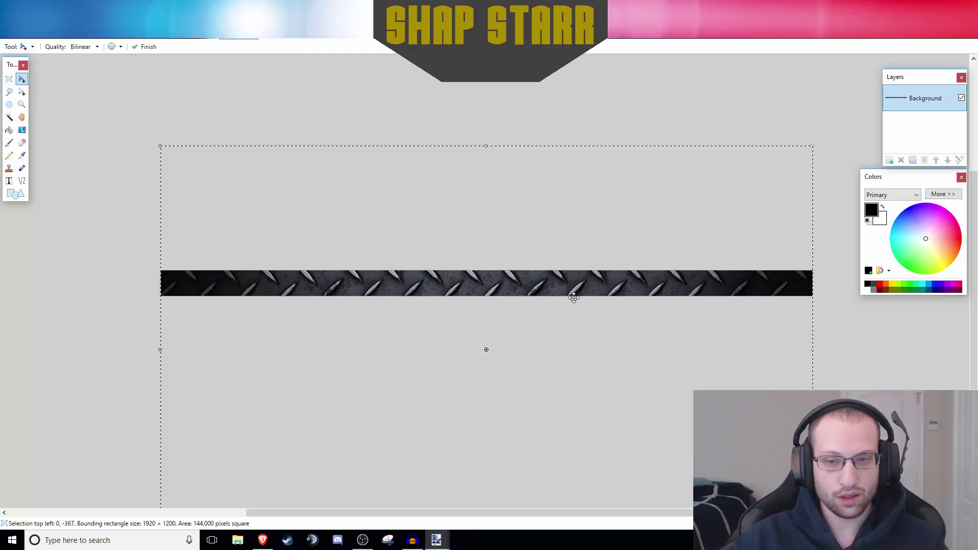
key(Down)
key(Down)
key(Down)
key(Down)
key(Down)
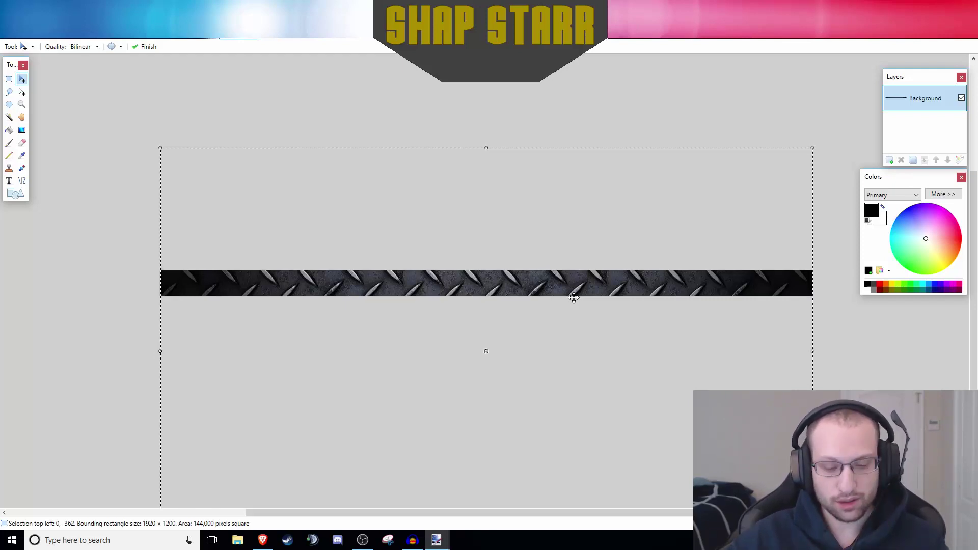
key(ctrl+d)
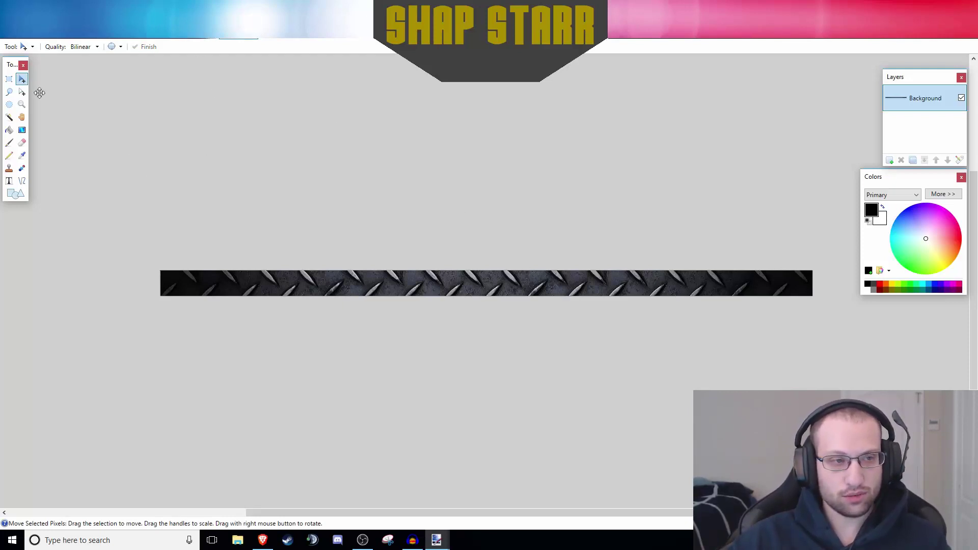
- Paste the metal strip onto a new Layer 2 along the top of the 1920 × 1080 canvas
click(240, 283)
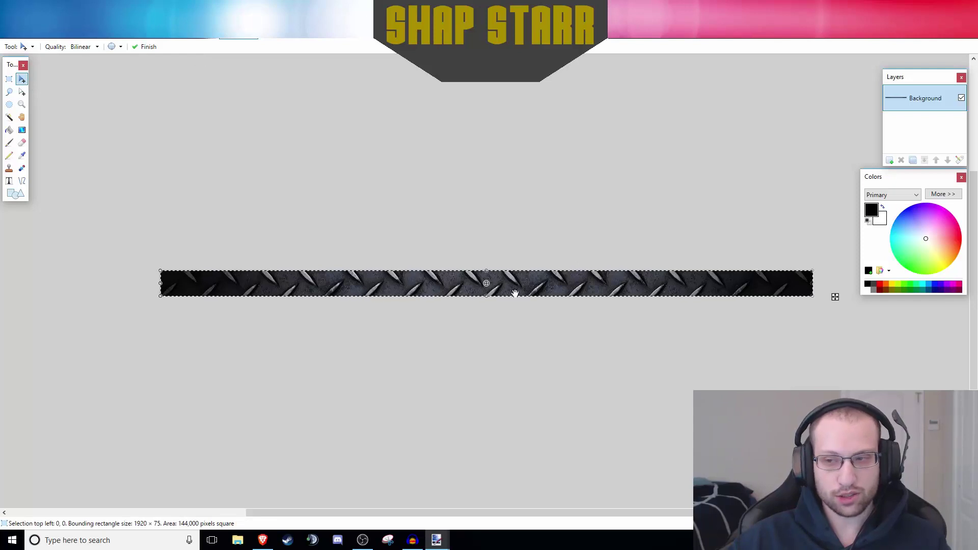
click(198, 25)
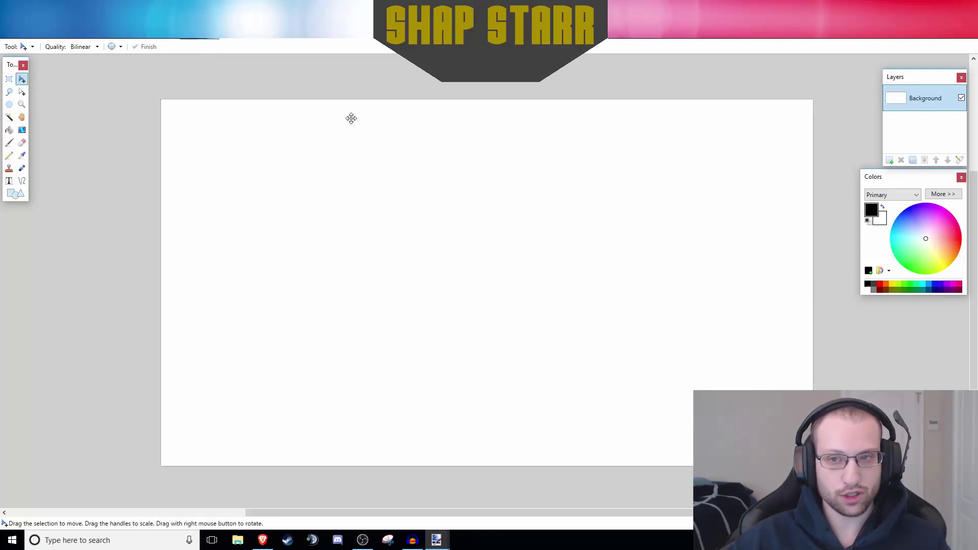
click(889, 161)
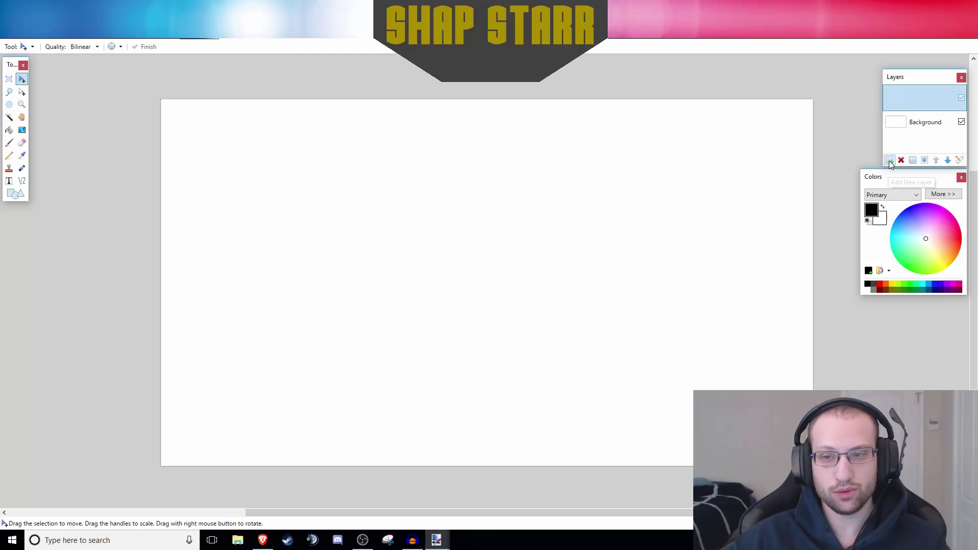
key(ctrl+v)
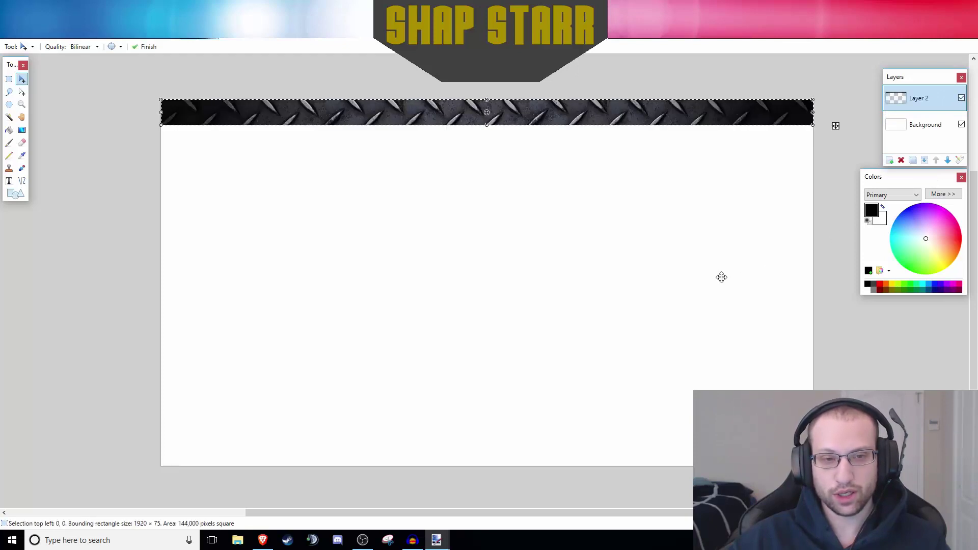
key(ctrl+d)
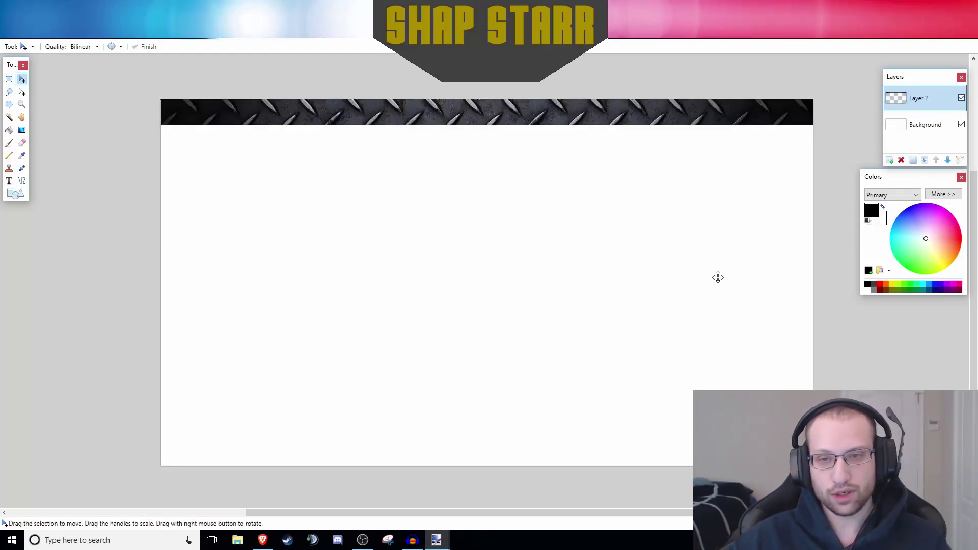
click(934, 126)
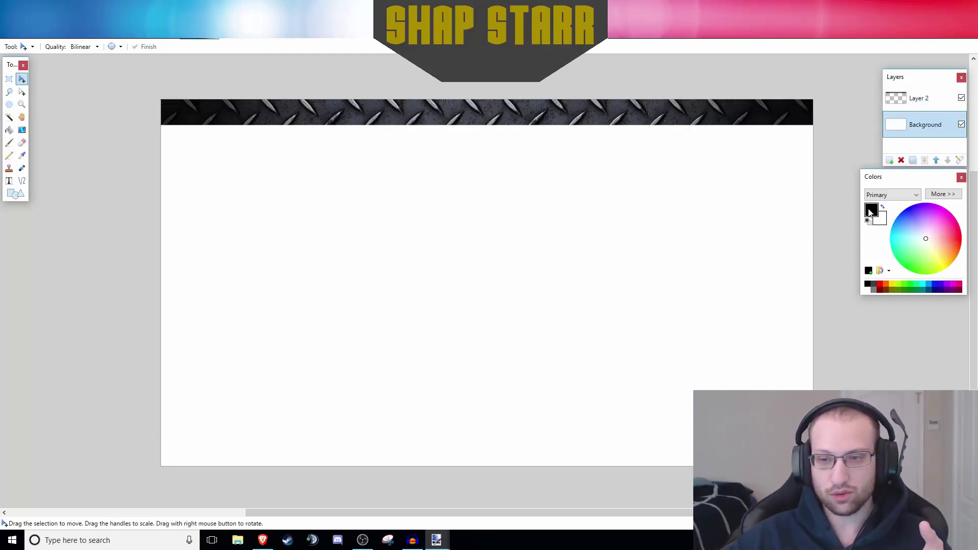
- Fill the Background black then back to white, and add Layer 3 above Layer 2
click(9, 130)
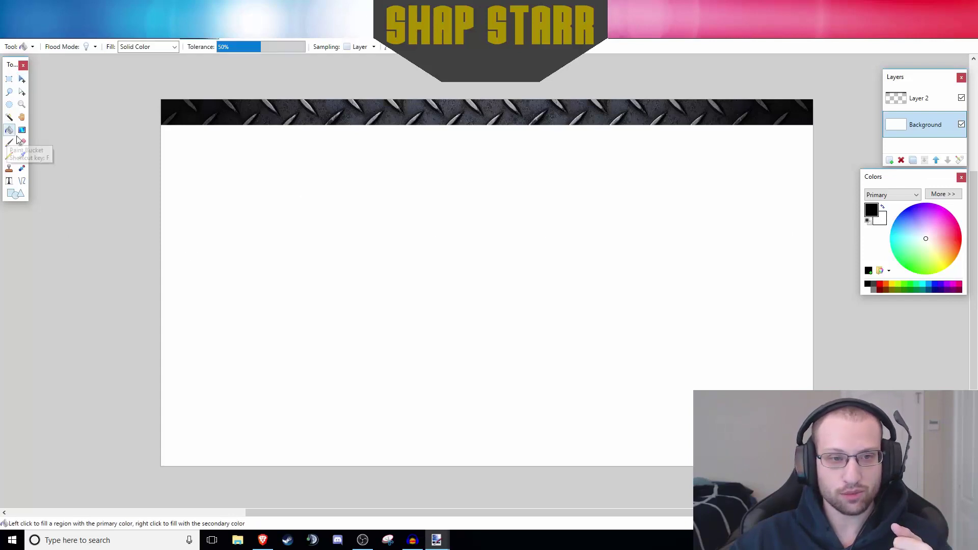
click(329, 239)
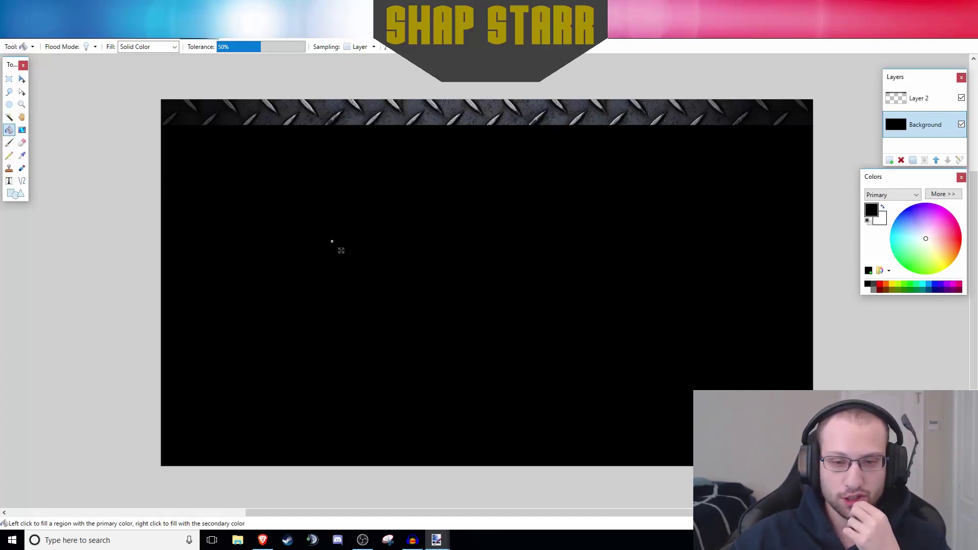
right_click(731, 340)
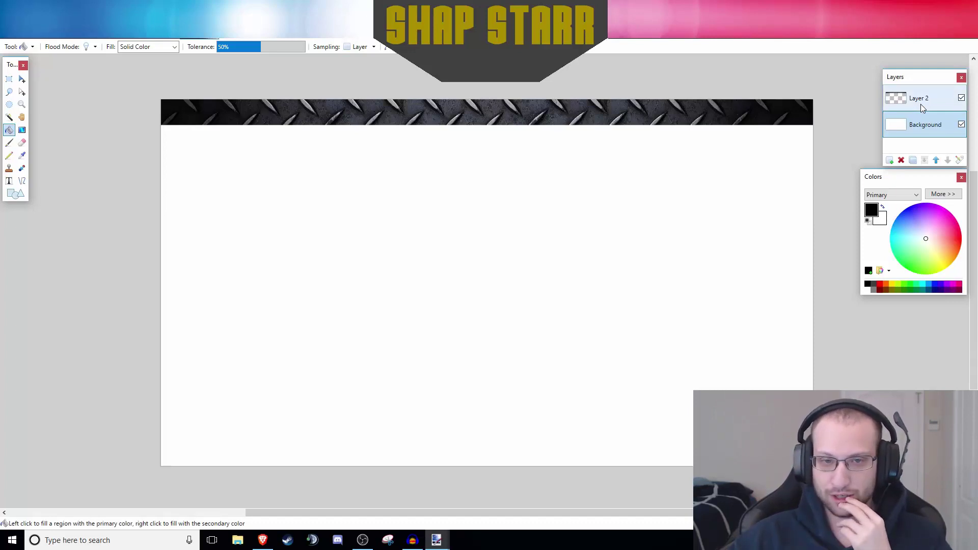
click(921, 104)
click(889, 161)
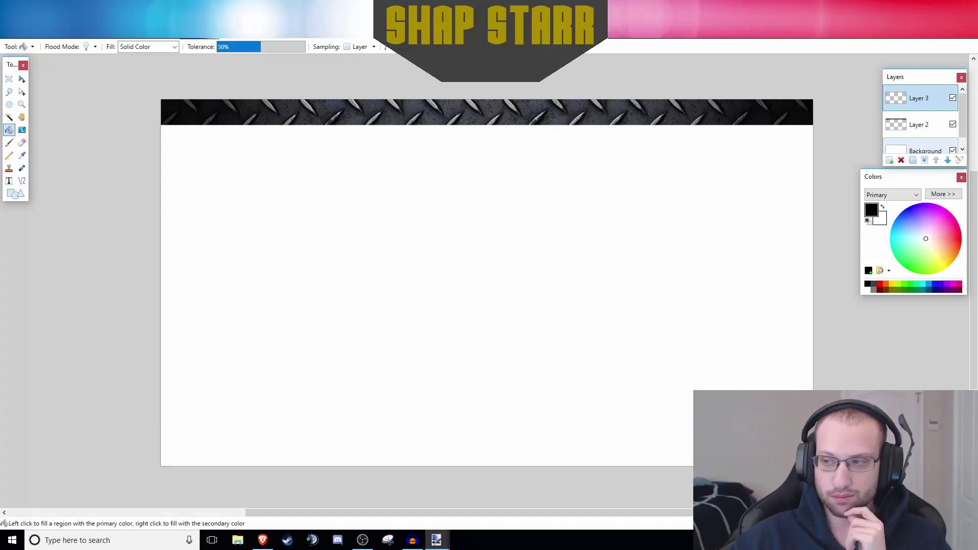
- Open the octagon drawing JPG and the hexagon SVG together, zoomed in on the octagon
key(alt+f)
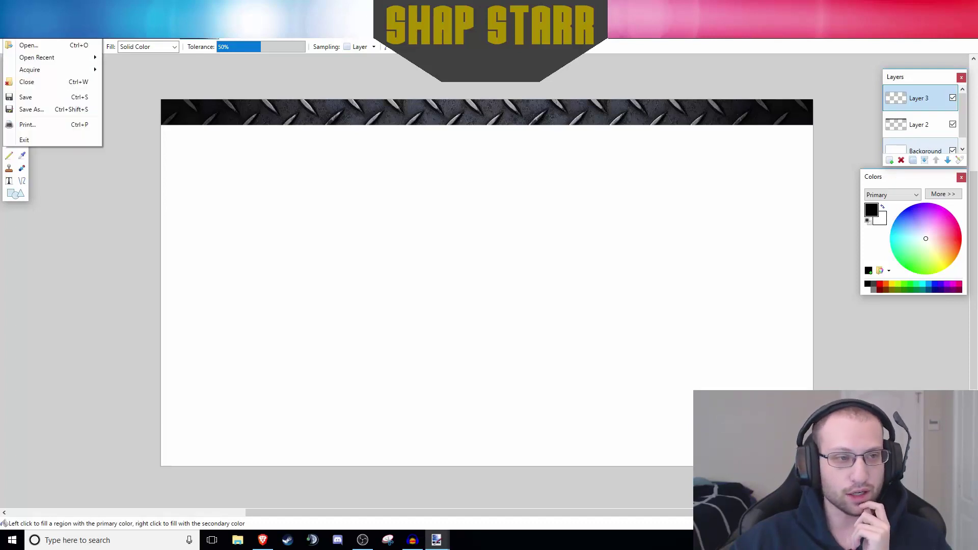
click(28, 45)
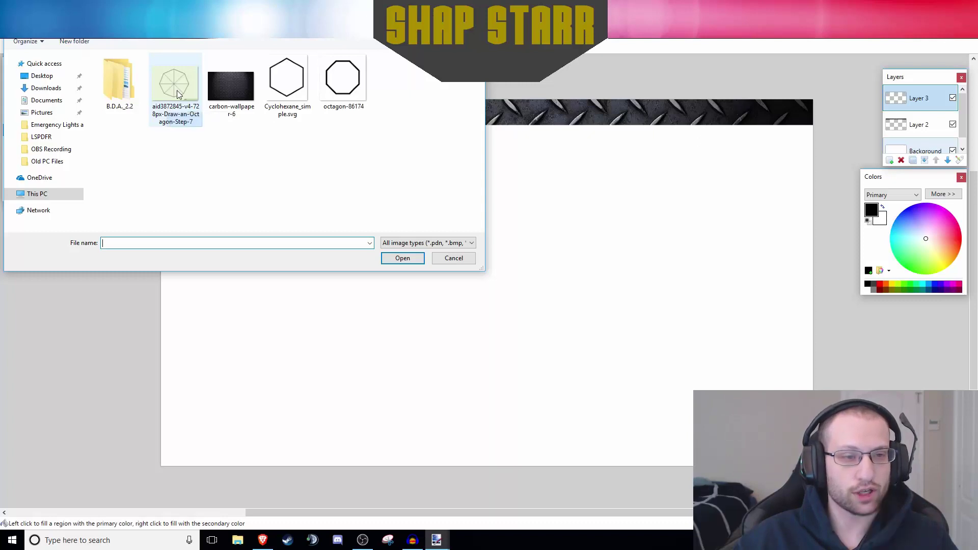
click(178, 95)
ctrl+click(305, 118)
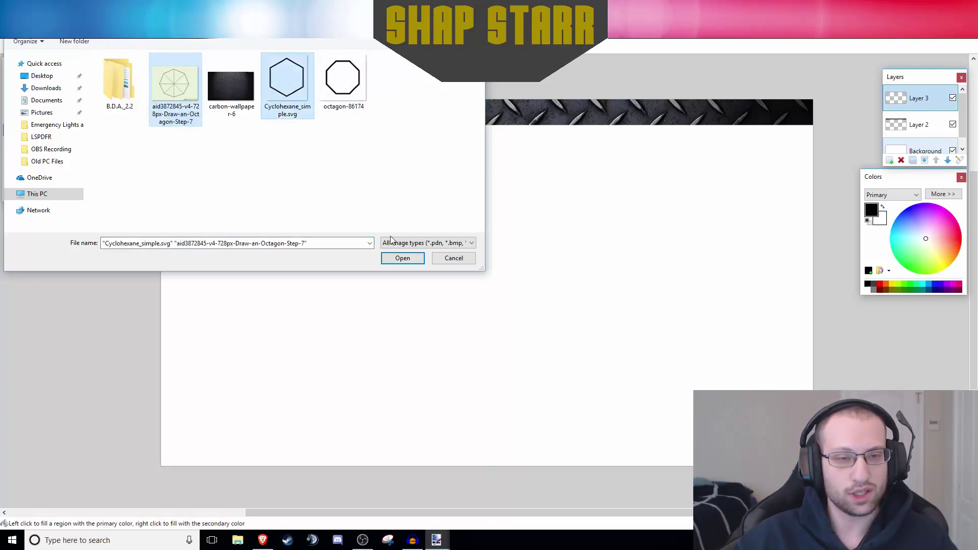
click(401, 260)
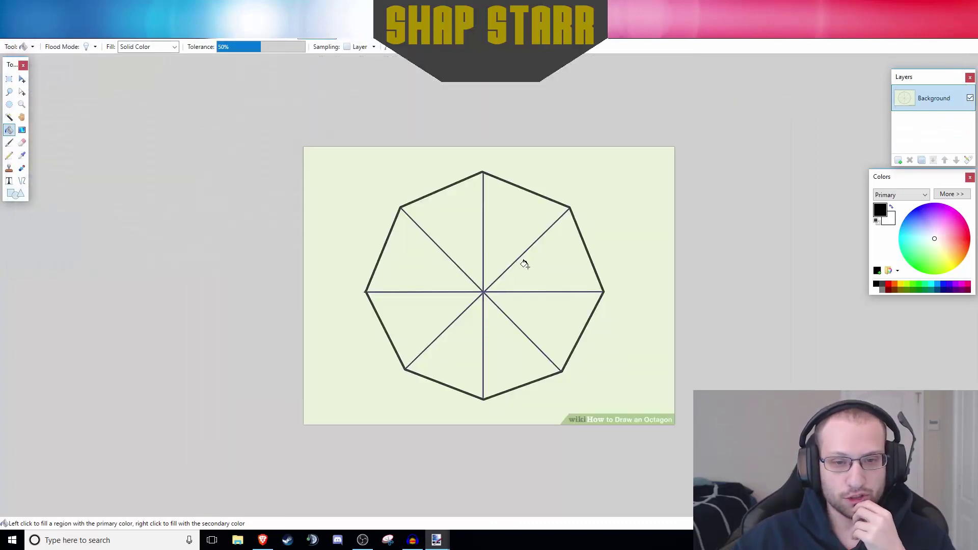
key(ctrl+plus)
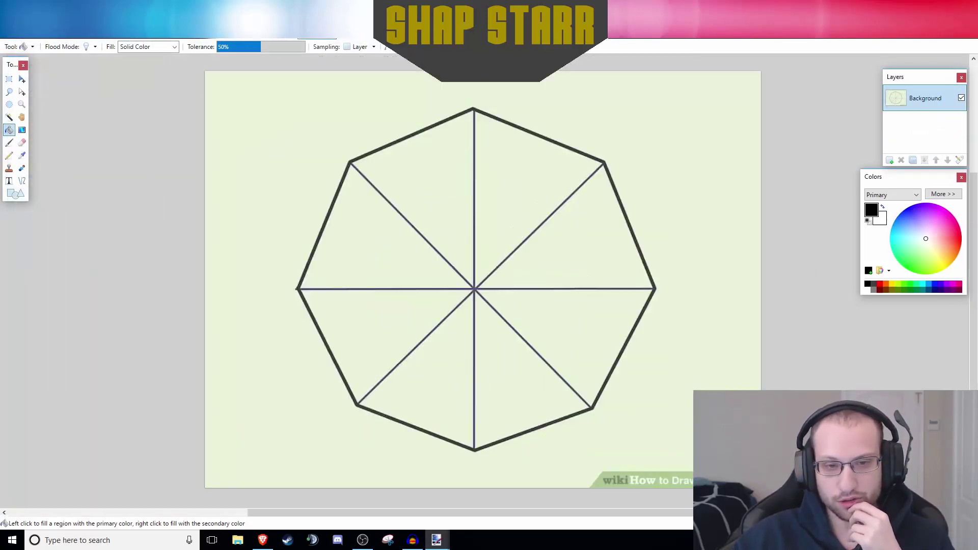
click(8, 120)
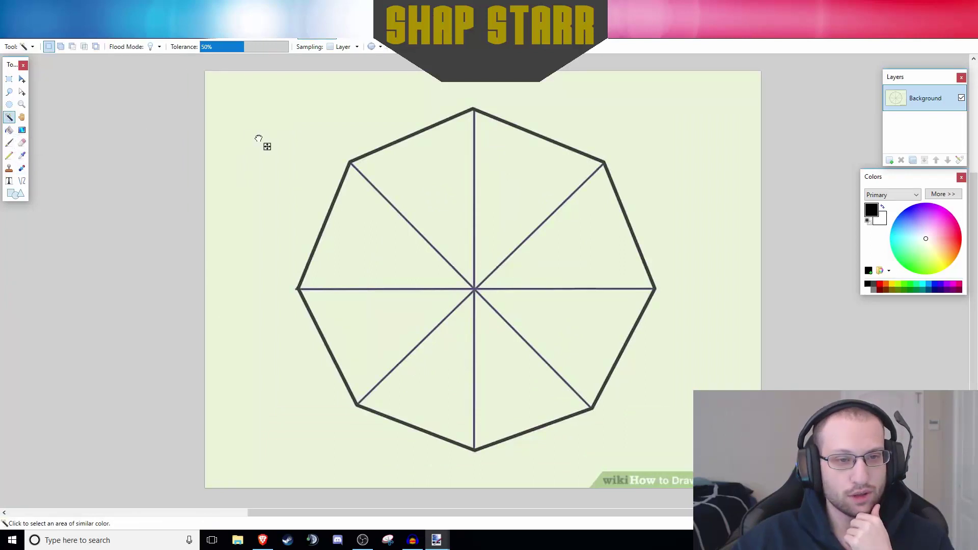
- Delete the octagon's background and all eight wedge fills to transparency with the Magic Wand
click(258, 138)
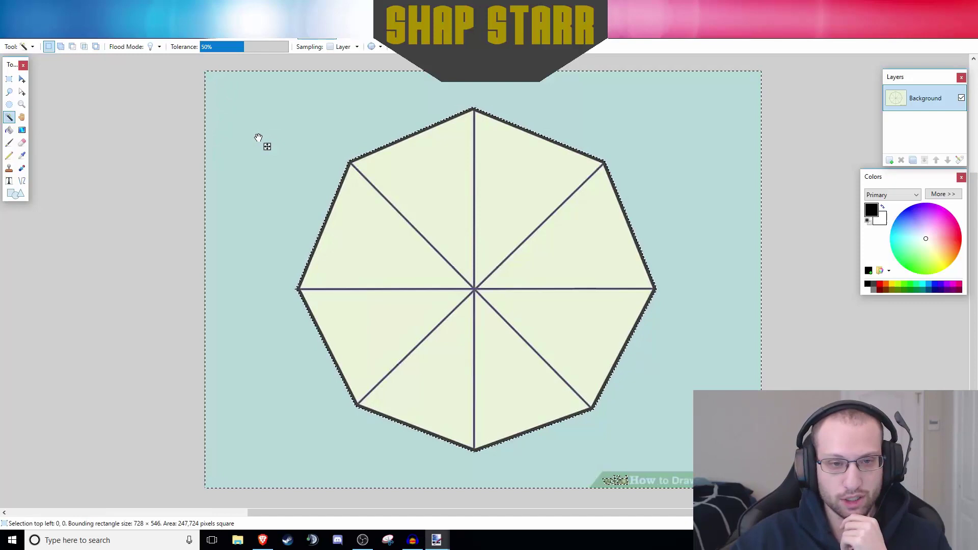
key(Delete)
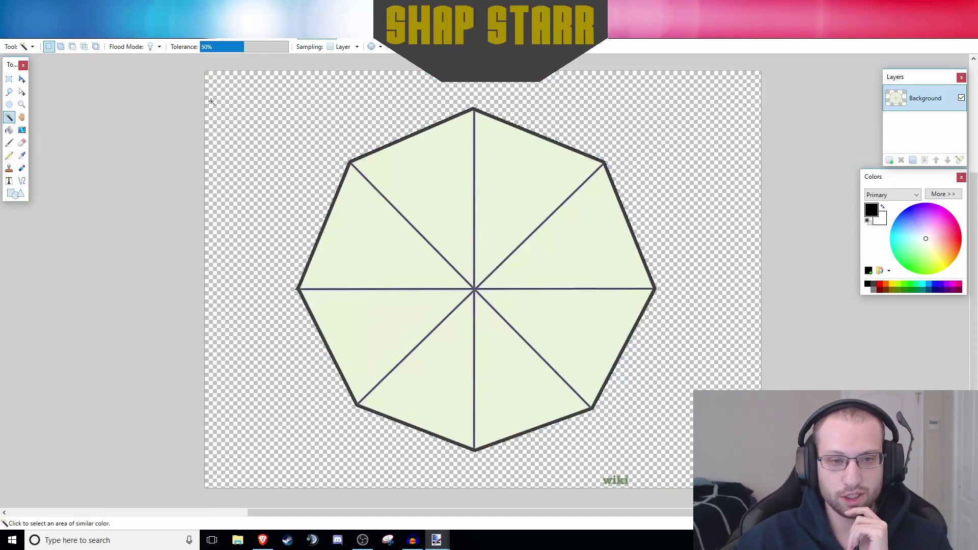
click(414, 183)
key(Delete)
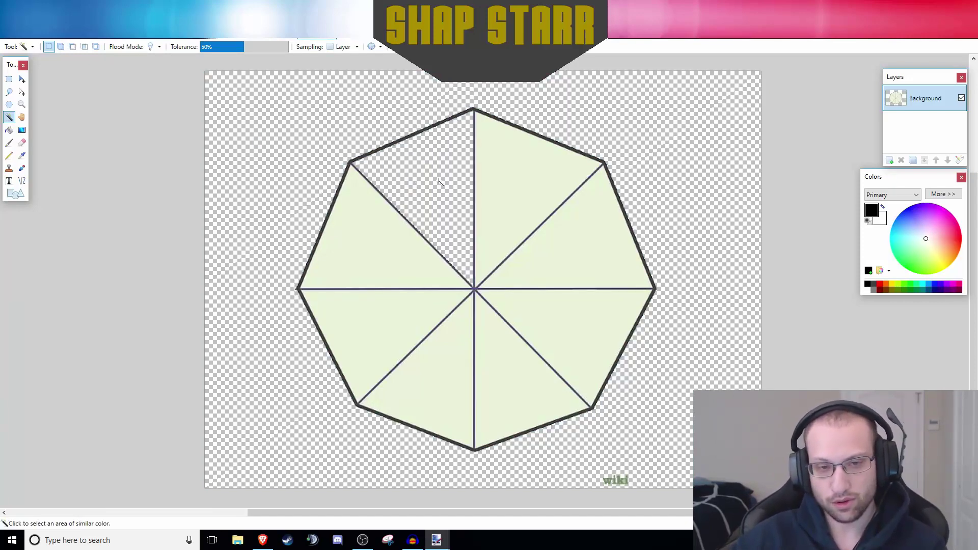
click(501, 202)
key(Delete)
click(570, 245)
key(Delete)
click(581, 331)
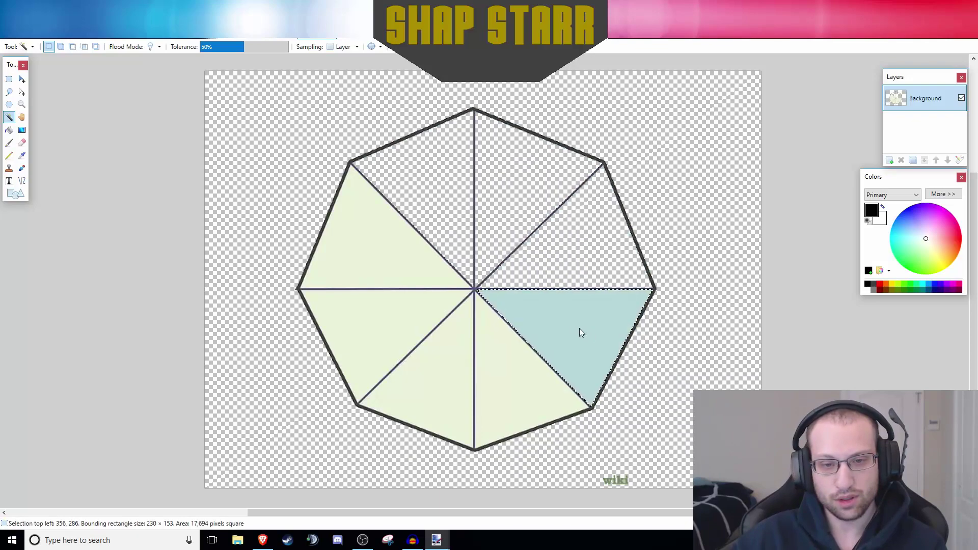
key(Delete)
click(517, 370)
key(Delete)
click(444, 376)
key(Delete)
click(371, 327)
key(Delete)
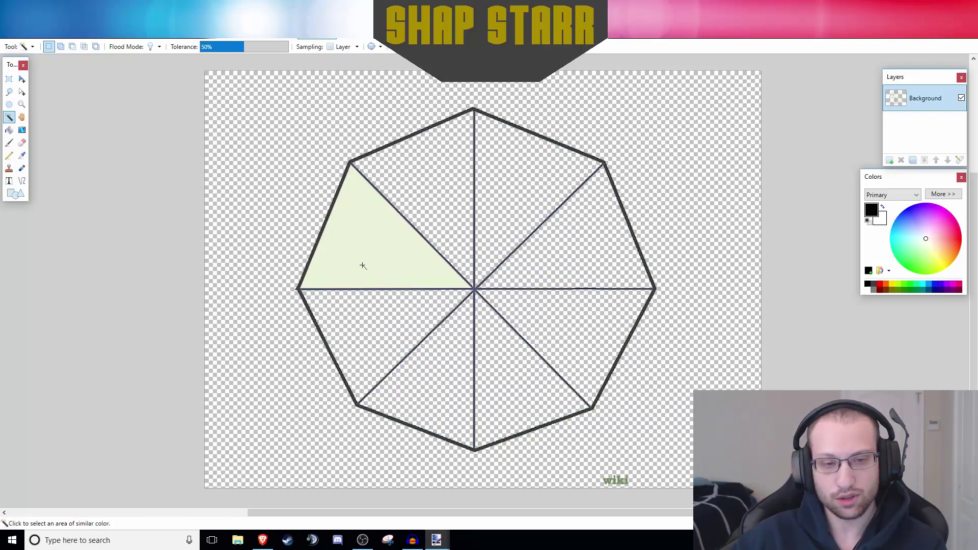
click(361, 261)
key(Delete)
- Restore the accidentally deleted octagon lines, clear the selection, and return to the banner image
click(366, 289)
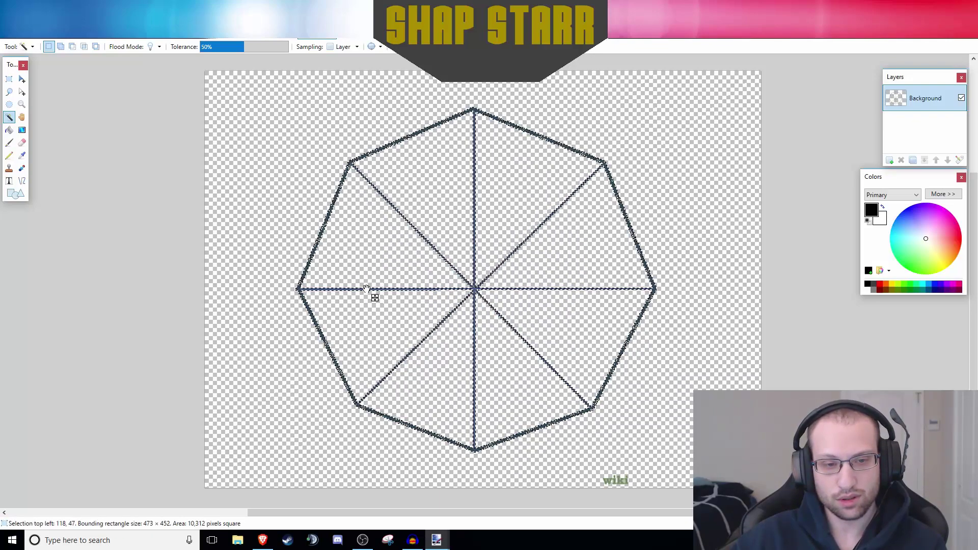
key(Delete)
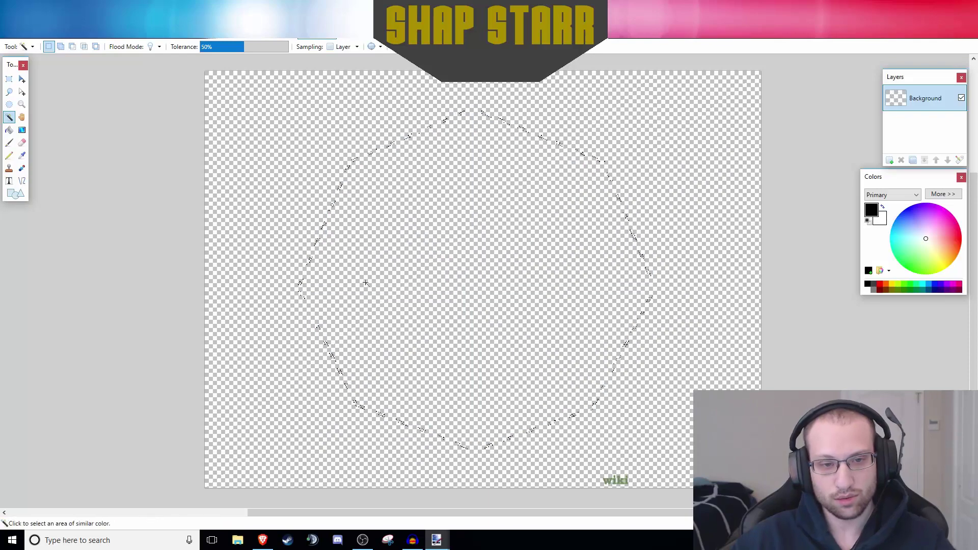
key(ctrl+z)
click(689, 257)
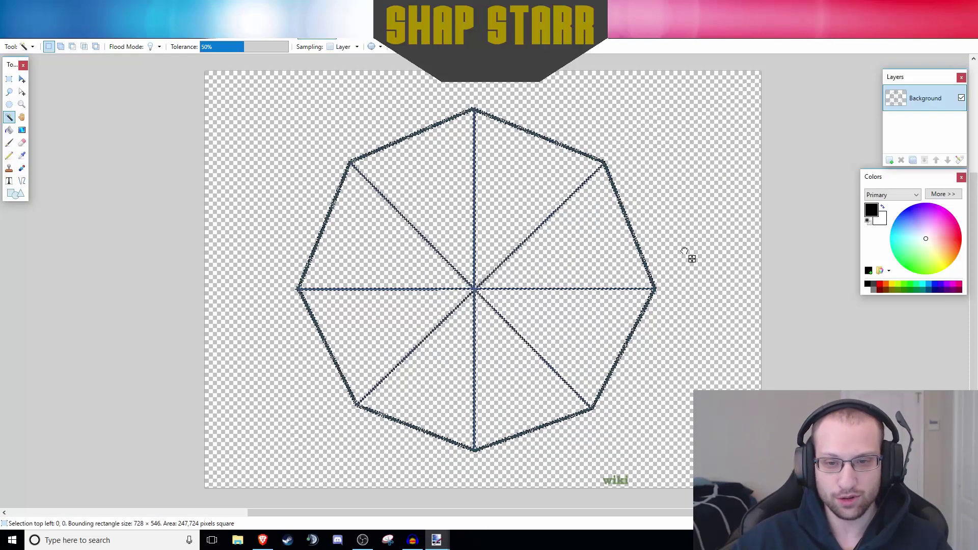
key(ctrl+d)
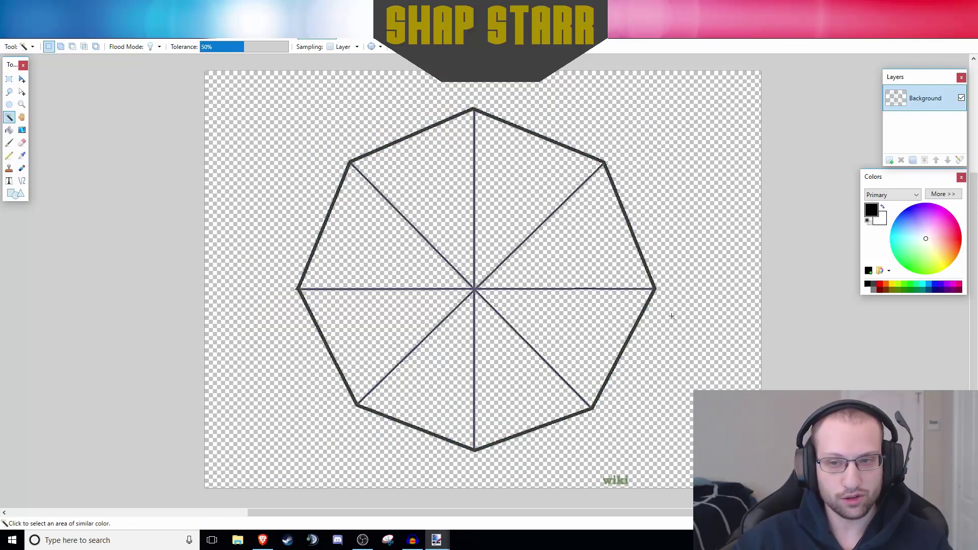
scroll(703, 325, up, 1)
scroll(731, 356, down, 1)
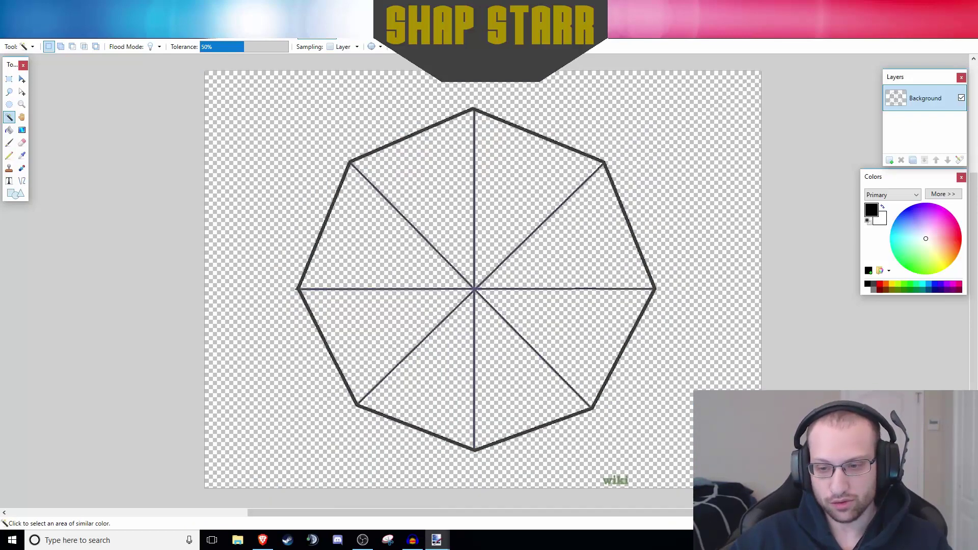
key(ctrl+plus)
key(ctrl+z)
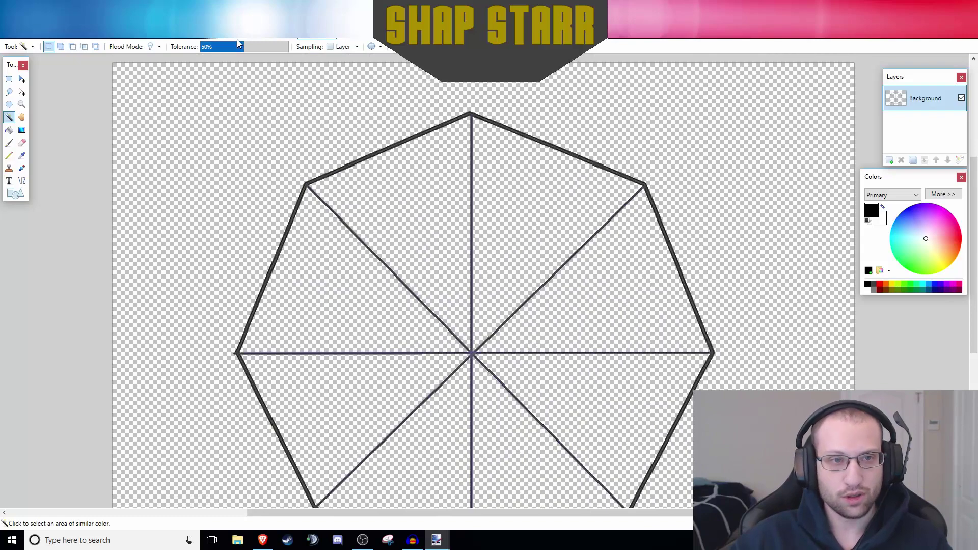
click(200, 25)
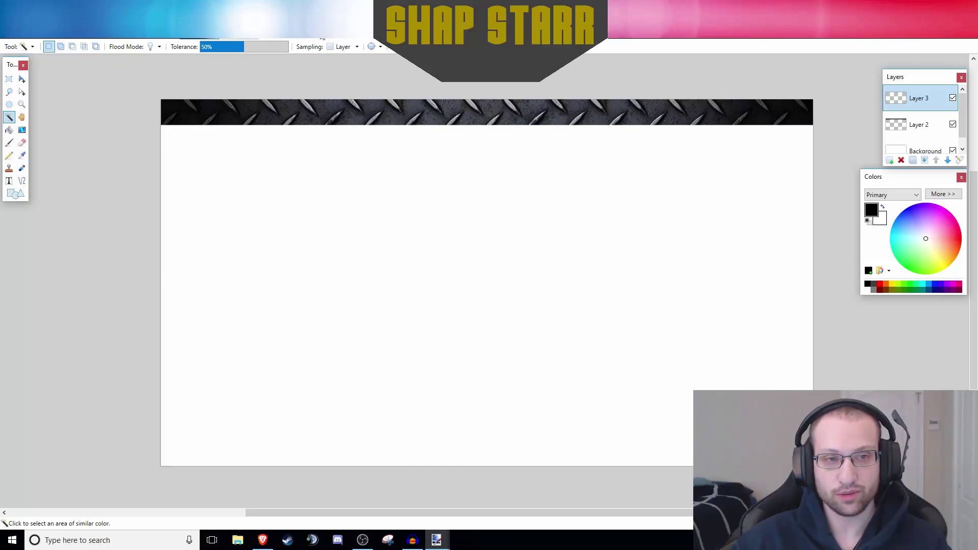
- Pick dark navy blue as the paint colour on the octagon image
click(317, 39)
click(909, 220)
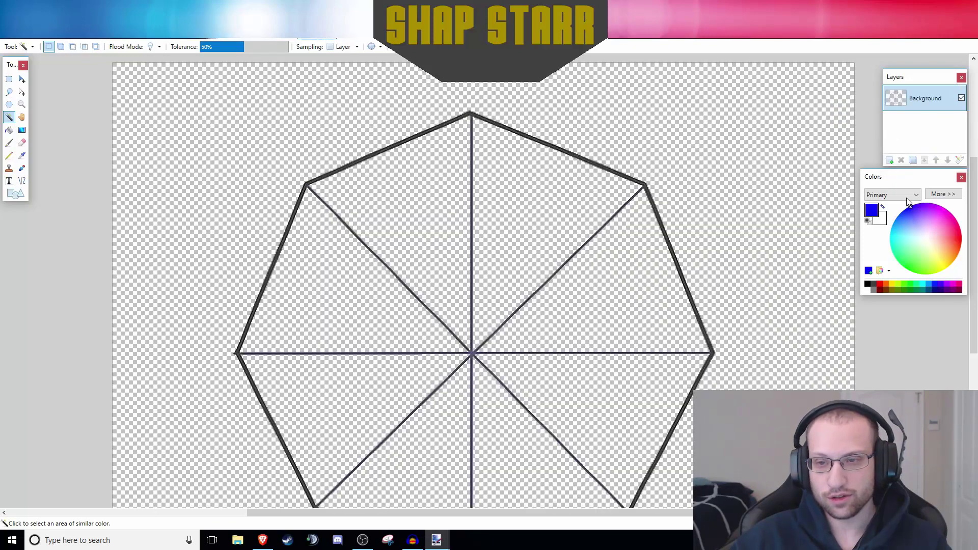
click(935, 289)
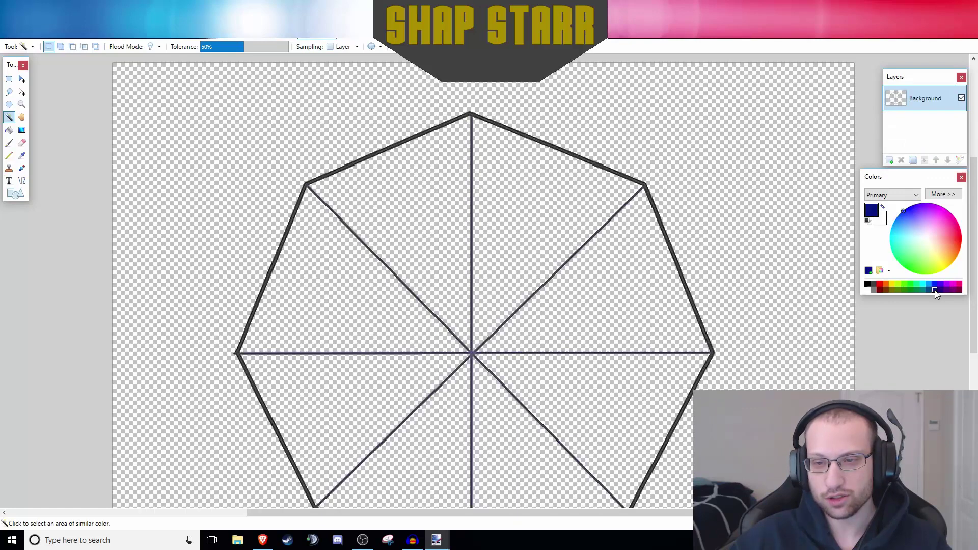
- Paint Bucket every white wedge and the inner seam lines navy
click(10, 130)
click(449, 232)
click(511, 225)
click(596, 284)
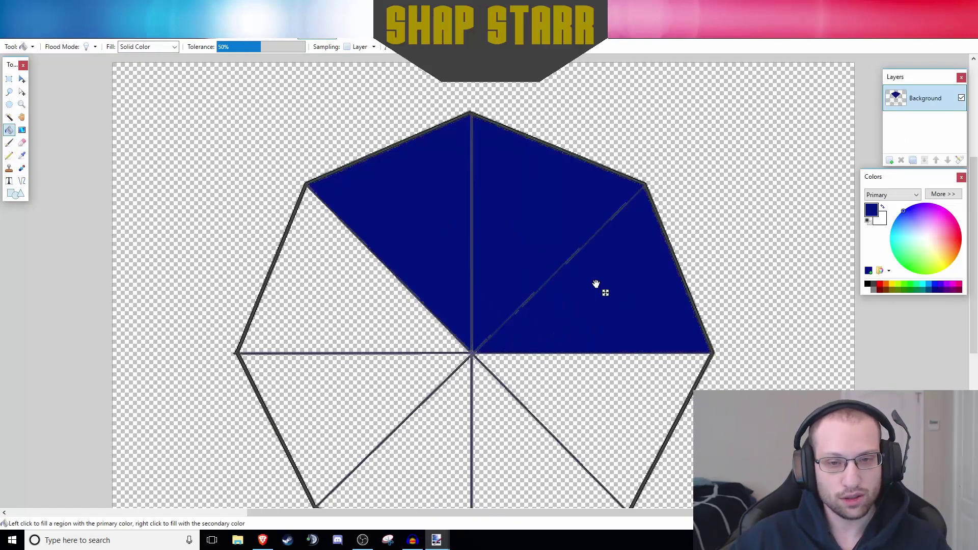
click(606, 375)
click(534, 412)
click(484, 432)
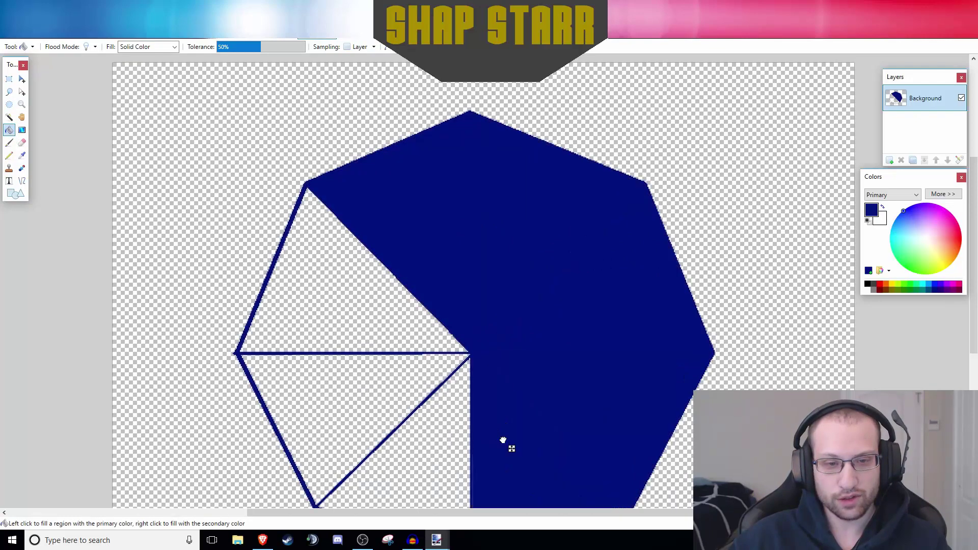
click(428, 433)
click(347, 415)
click(301, 351)
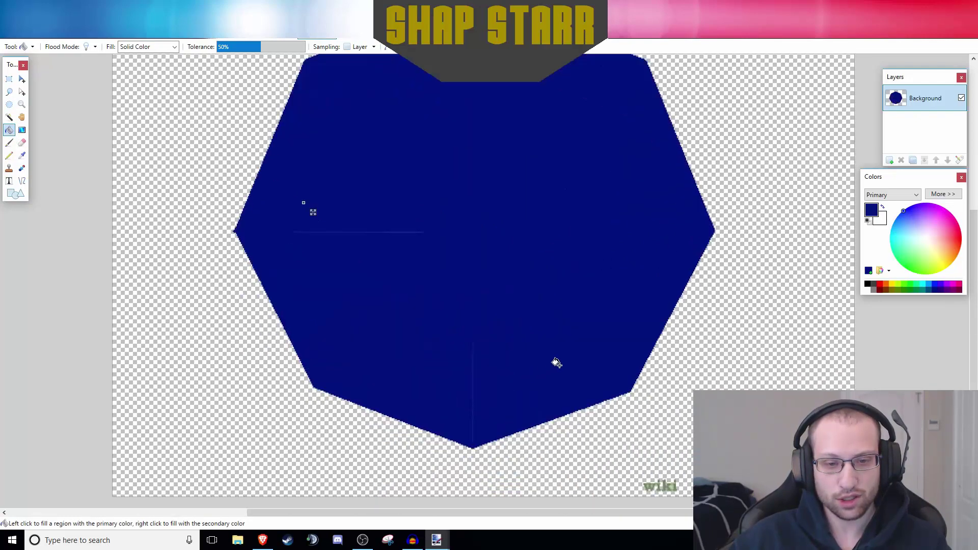
scroll(554, 363, down, 3)
click(472, 386)
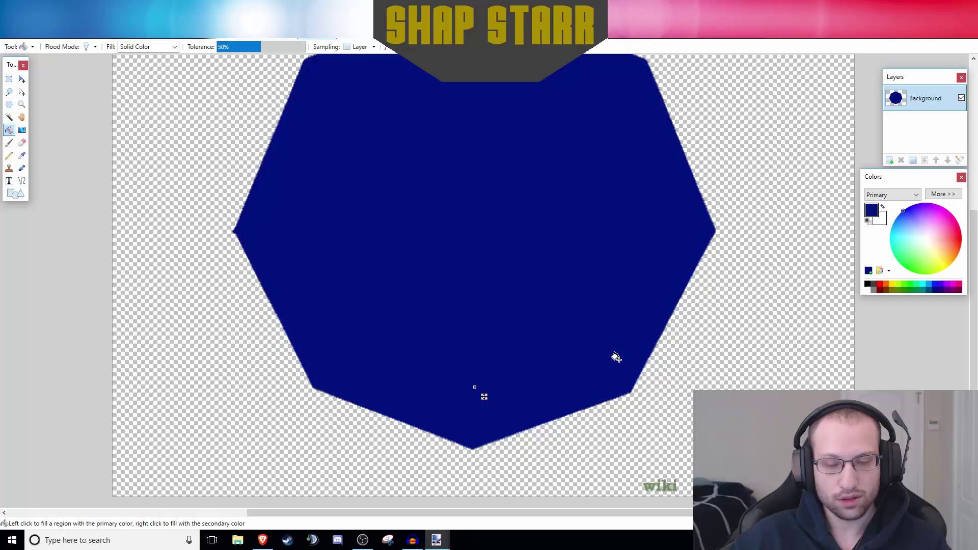
scroll(617, 351, up, 3)
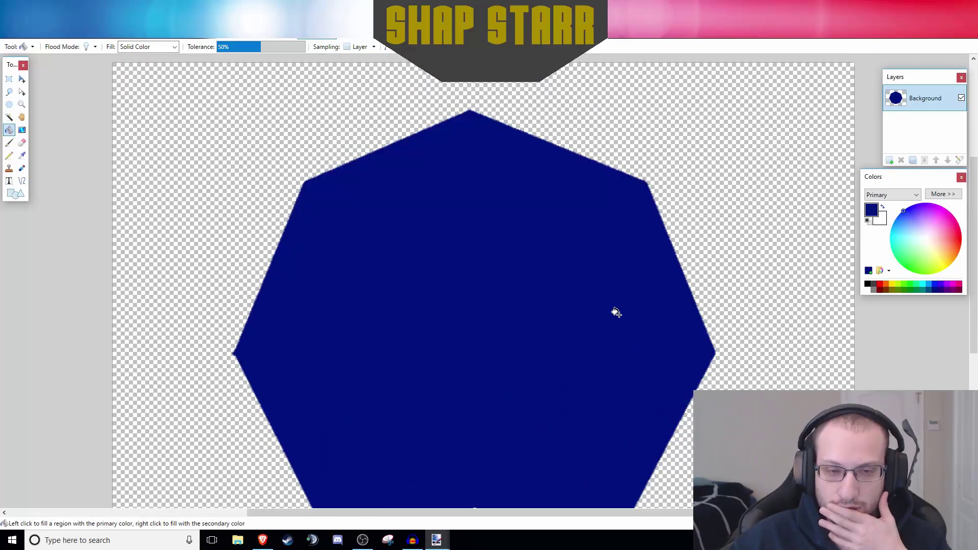
scroll(616, 312, down, 3)
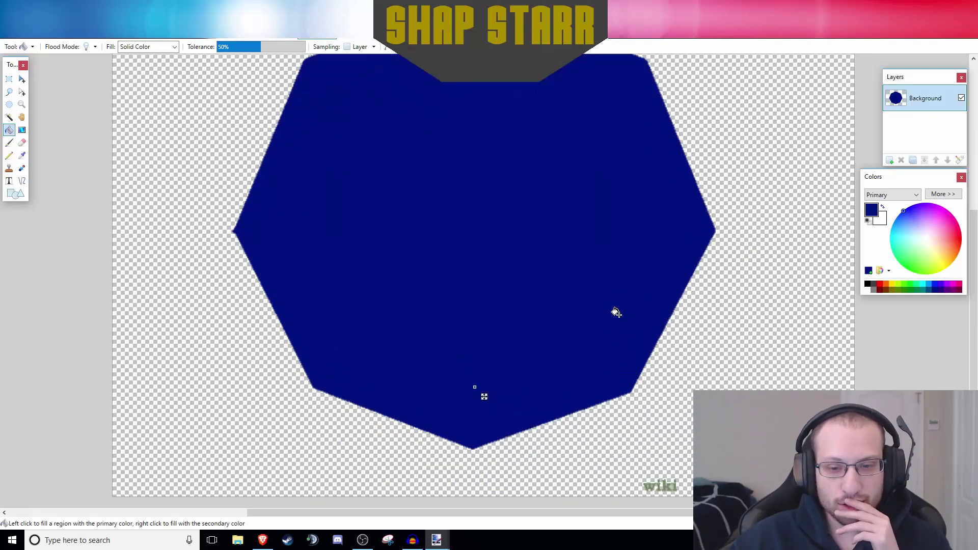
scroll(616, 313, down, 3)
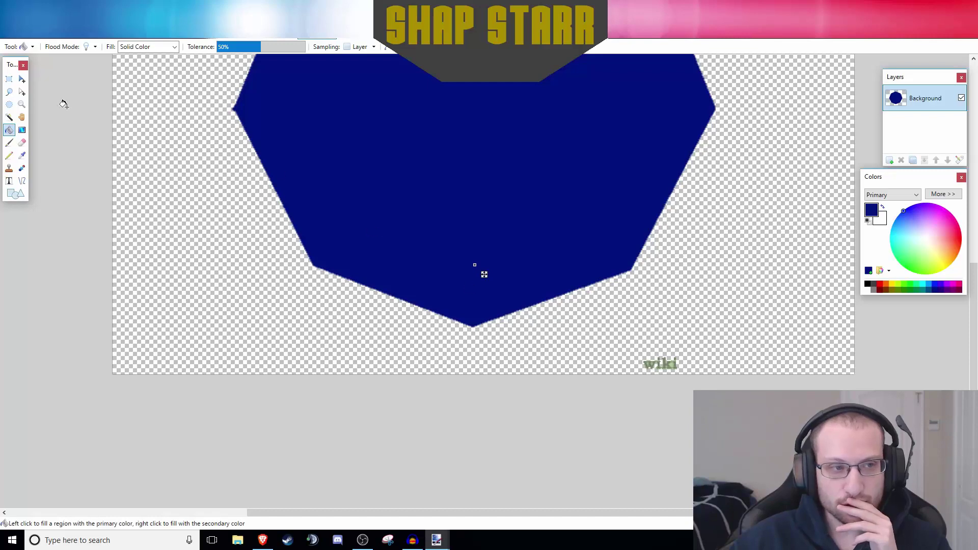
- Rectangle-select the wiki watermark in the corner to remove it
click(9, 79)
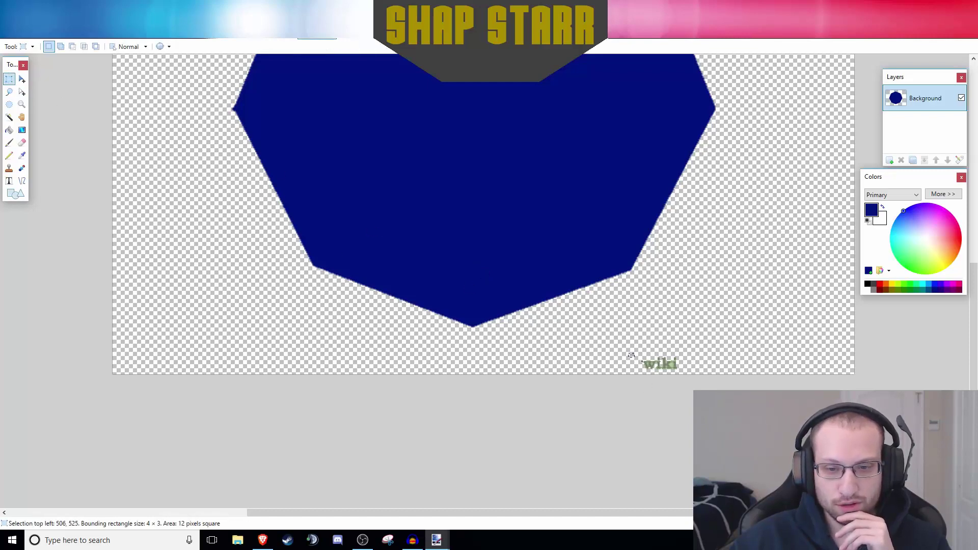
drag(628, 355, 756, 377)
scroll(676, 343, up, 5)
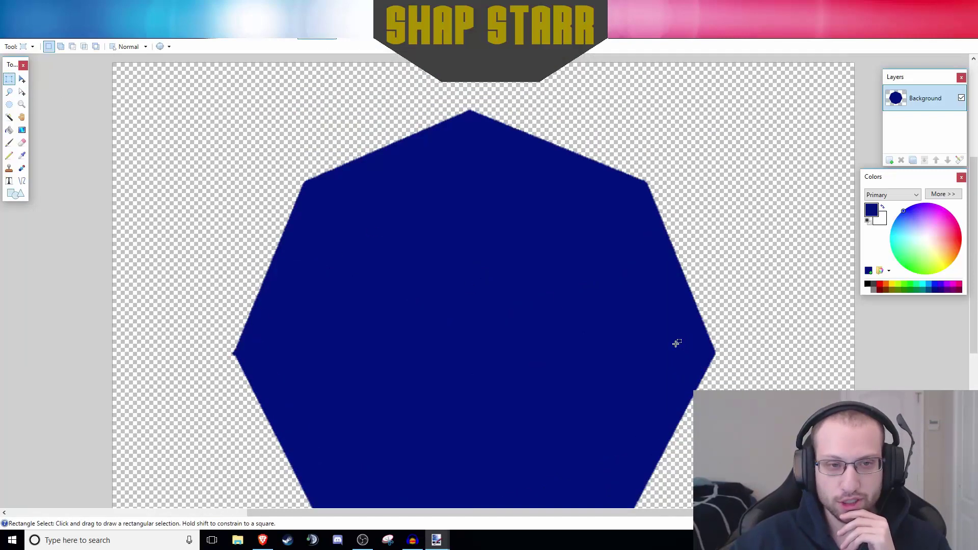
scroll(676, 344, down, 1)
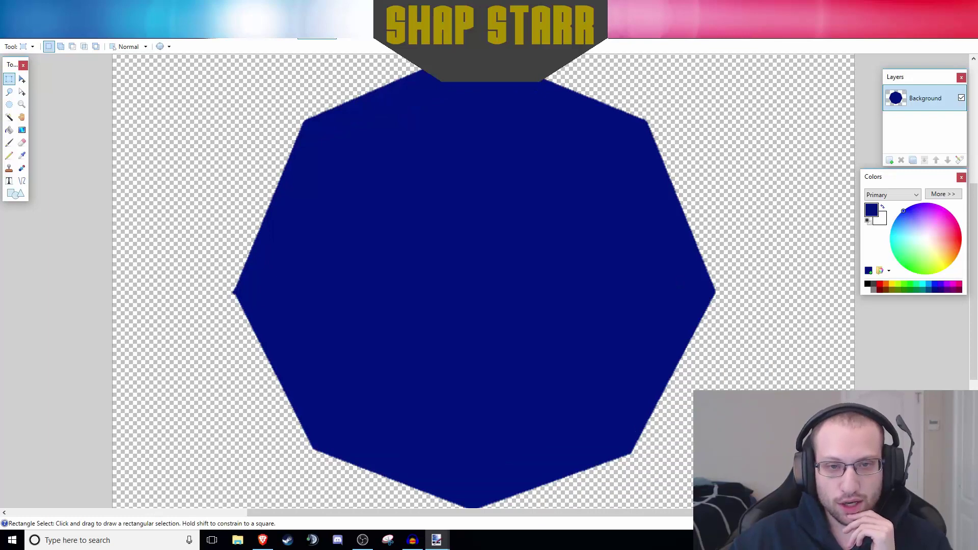
- Fill the polygon grey, then refill it solid black with the Paint Bucket
click(874, 284)
click(874, 289)
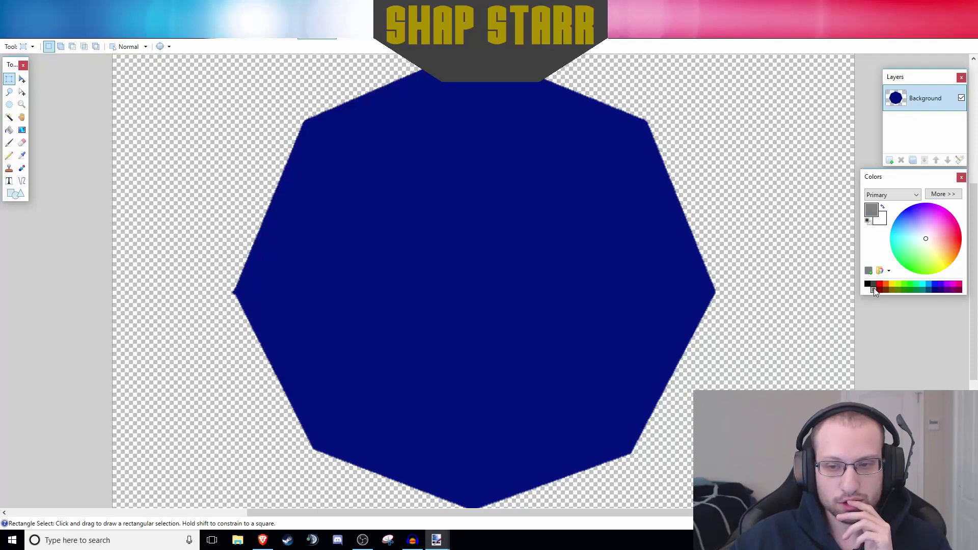
click(9, 130)
click(275, 198)
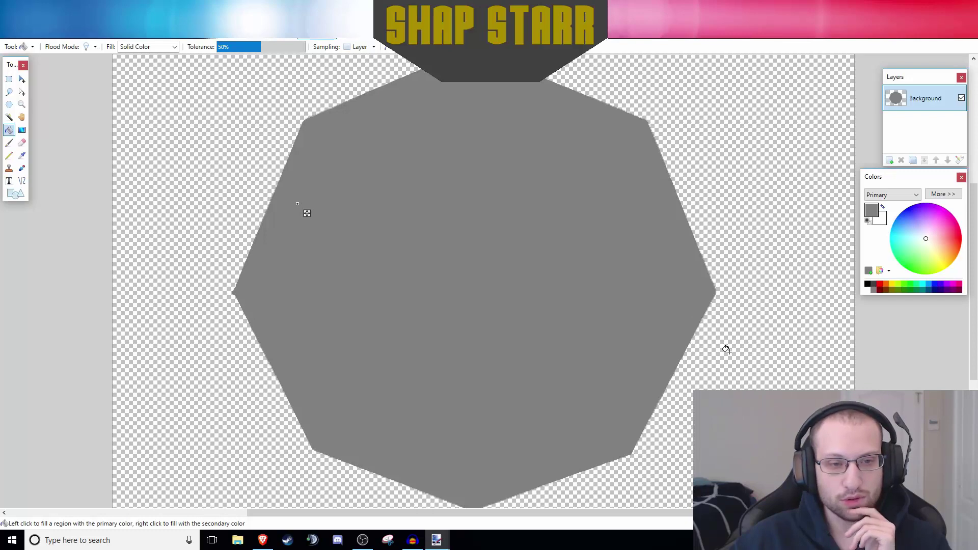
scroll(726, 348, up, 2)
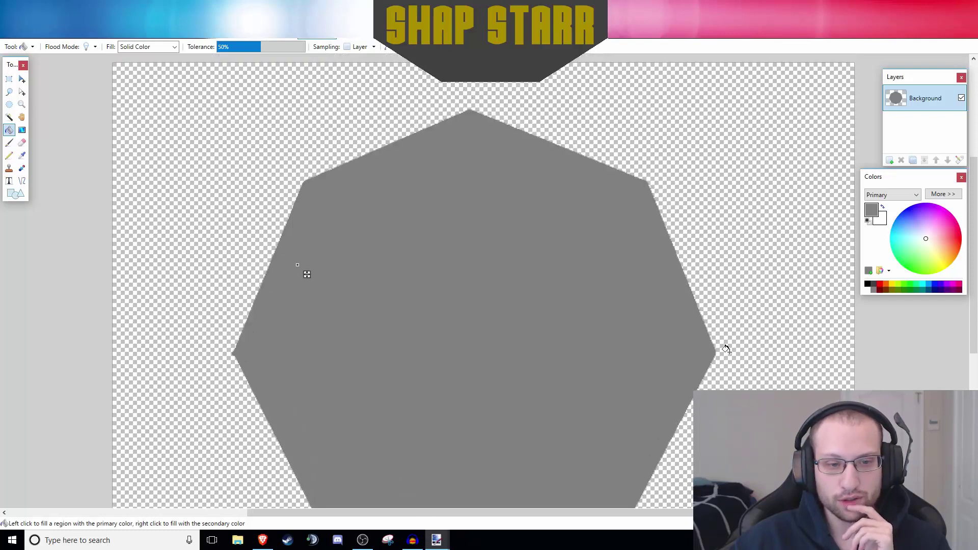
scroll(726, 349, down, 2)
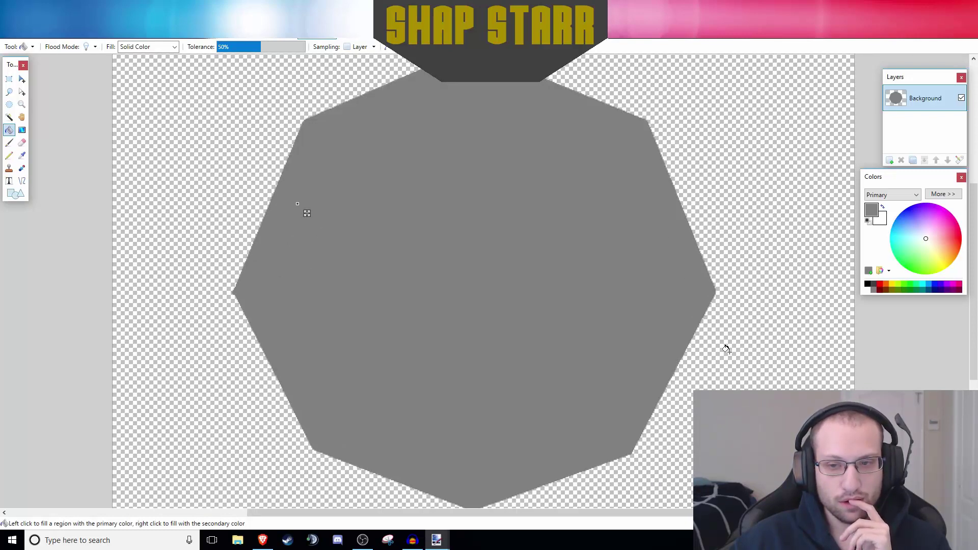
click(868, 284)
click(586, 298)
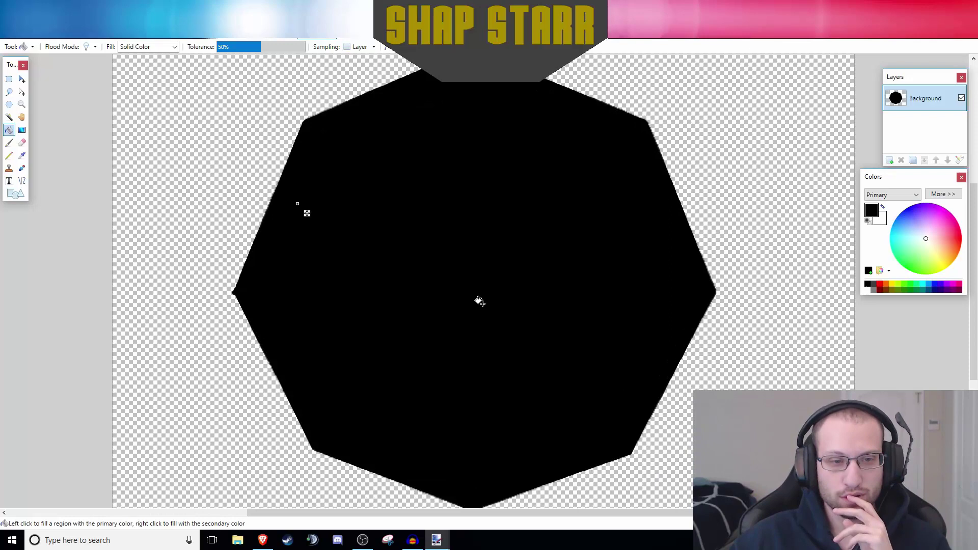
- Rectangle-select the lower half of the black octagon with Move Selected Pixels, then switch to the banner image
click(8, 81)
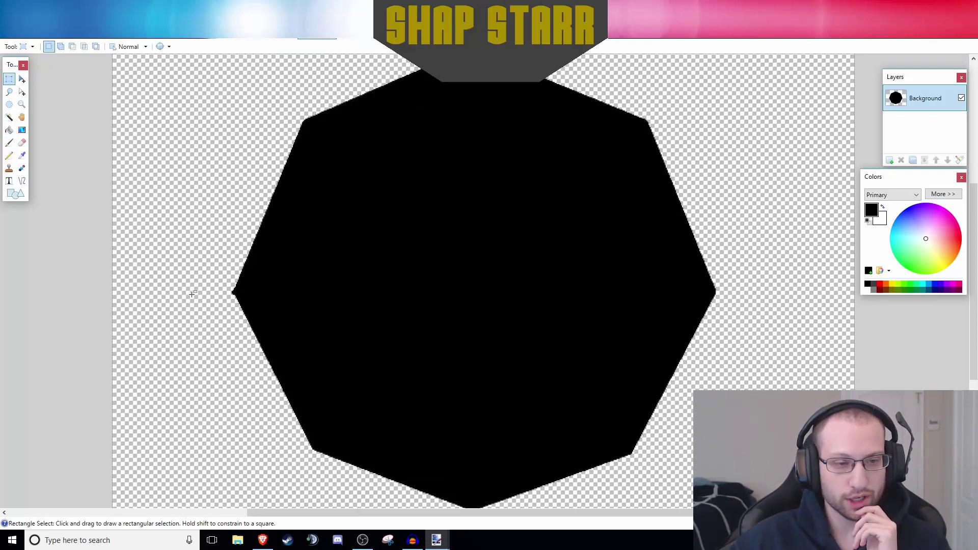
drag(192, 294, 174, 303)
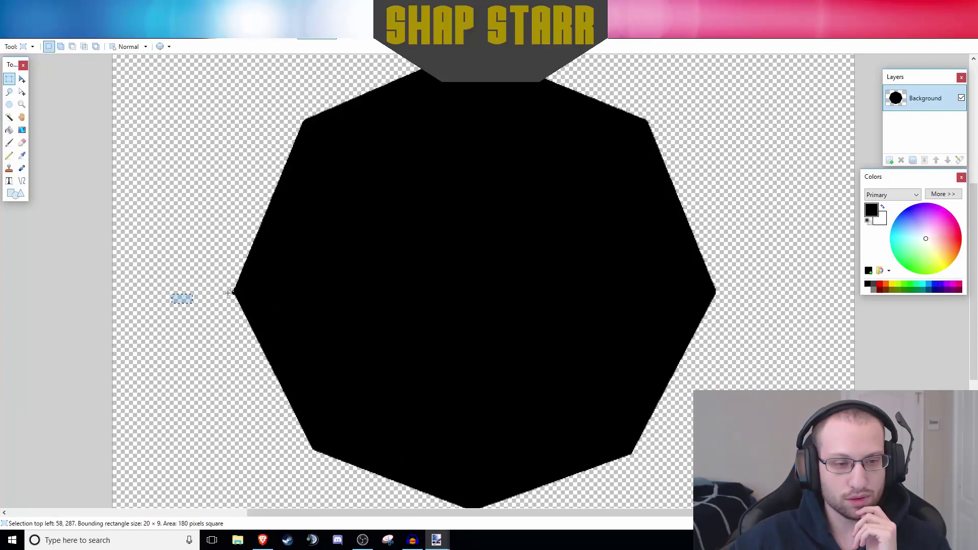
drag(228, 292, 736, 453)
scroll(728, 490, down, 1)
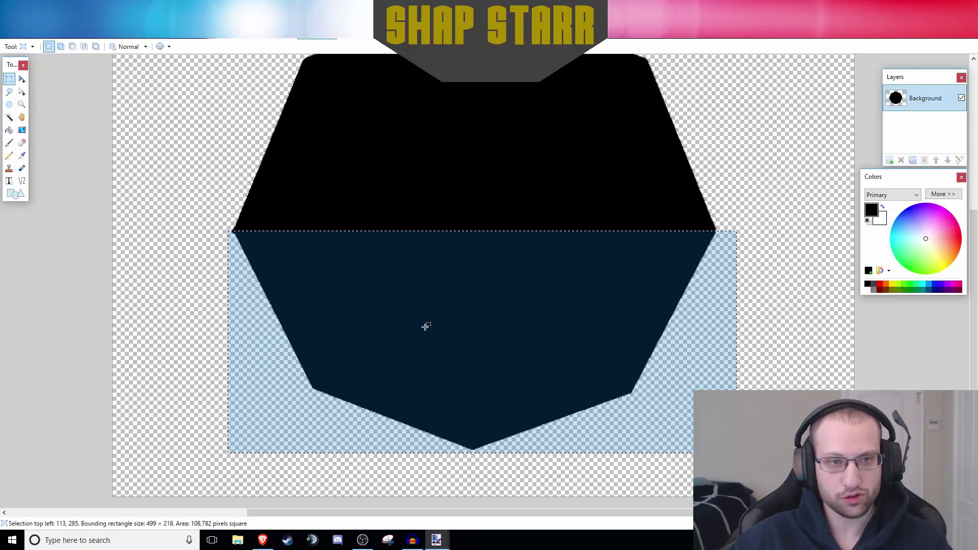
click(22, 79)
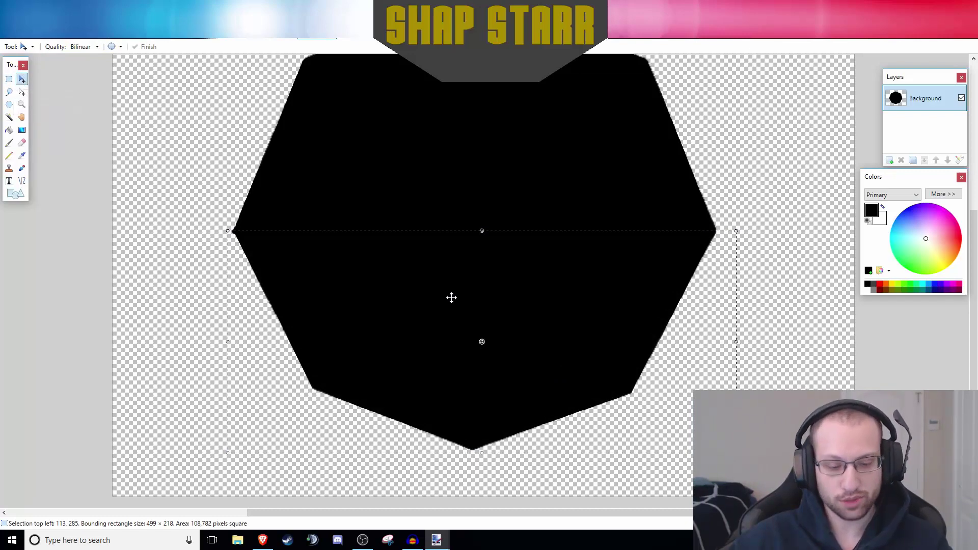
click(200, 28)
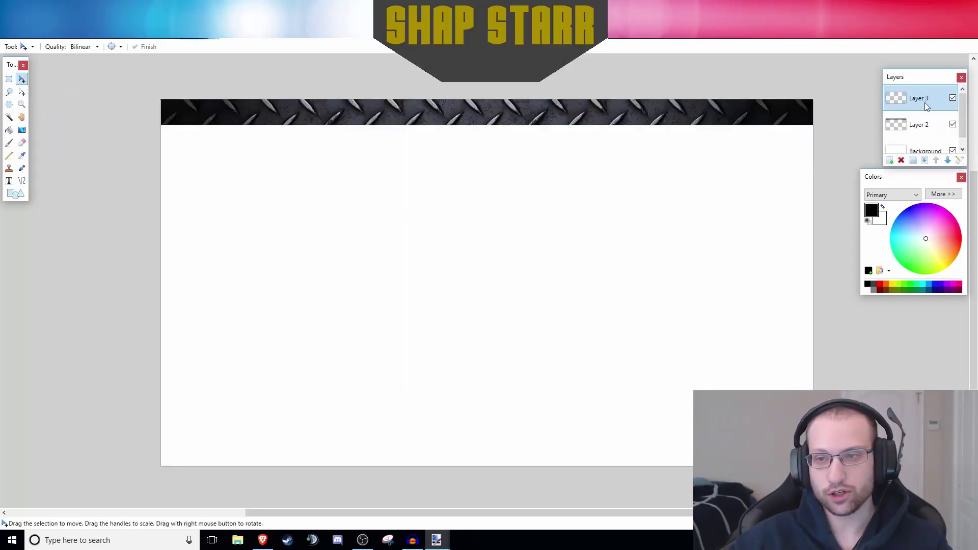
- Paste the polygon half onto Layer 3 at the banner's top centre and widen it slightly
key(ctrl+v)
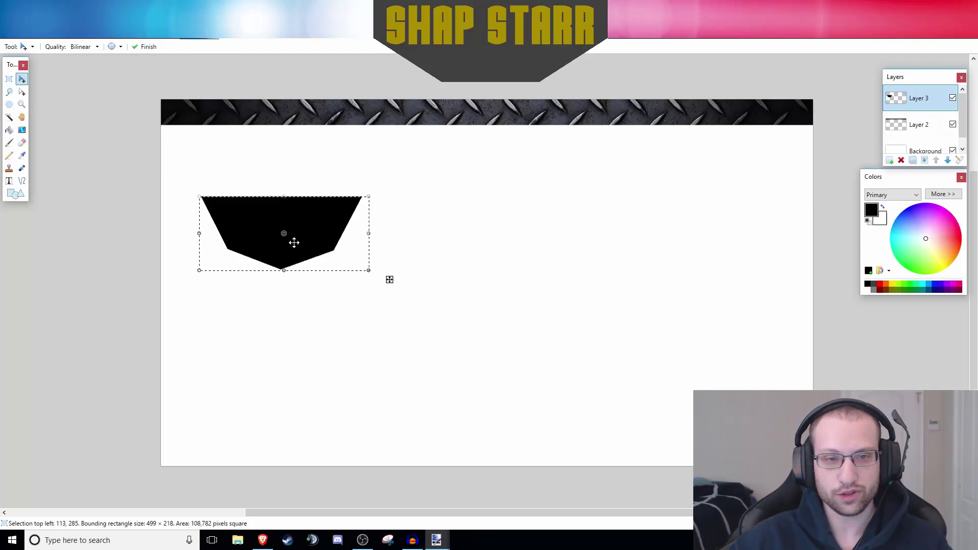
drag(297, 230, 492, 158)
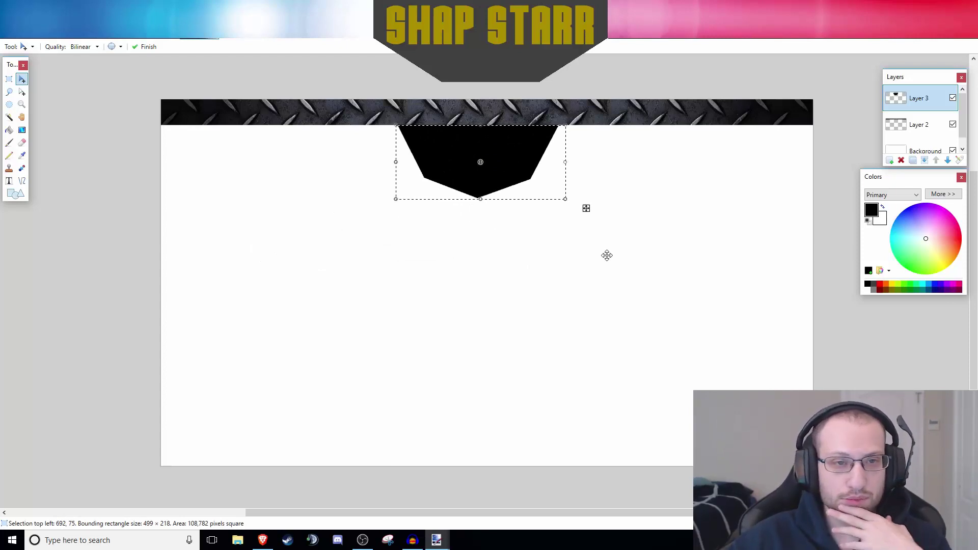
key(Return)
key(Up)
key(Up)
key(Up)
key(Up)
key(Up)
key(Up)
key(Up)
key(Up)
key(Up)
key(Up)
key(Up)
key(Up)
key(Up)
key(Up)
key(Up)
key(Up)
key(Up)
key(Up)
key(Up)
key(Up)
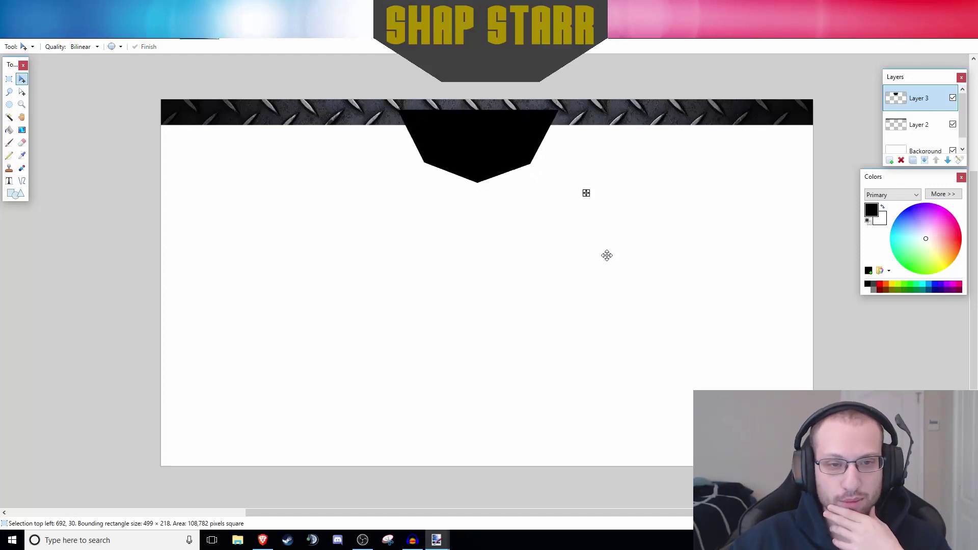
key(Up)
key(Up)
key(Up)
key(Up)
key(Up)
key(Up)
key(Up)
key(Up)
key(Up)
key(Up)
key(Up)
key(Up)
key(Up)
key(Up)
key(Up)
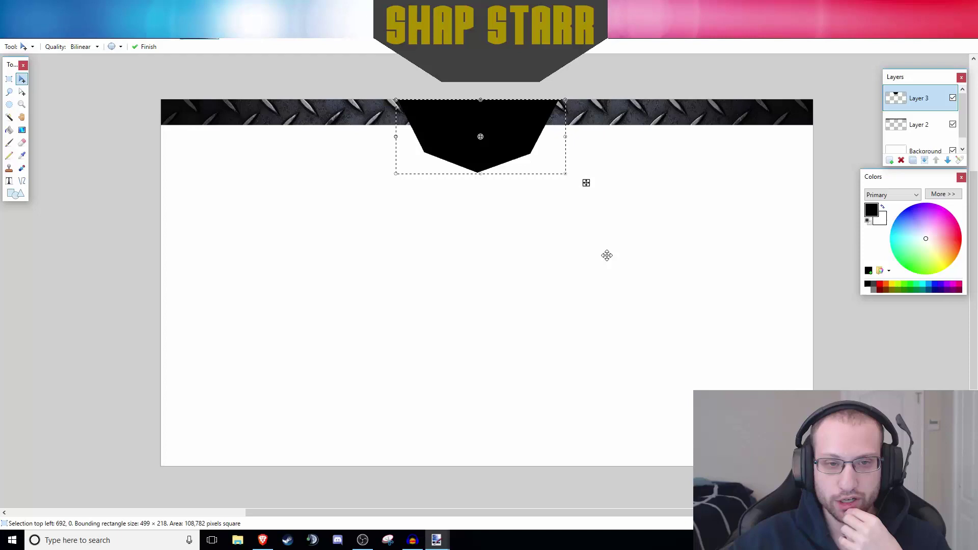
key(Up)
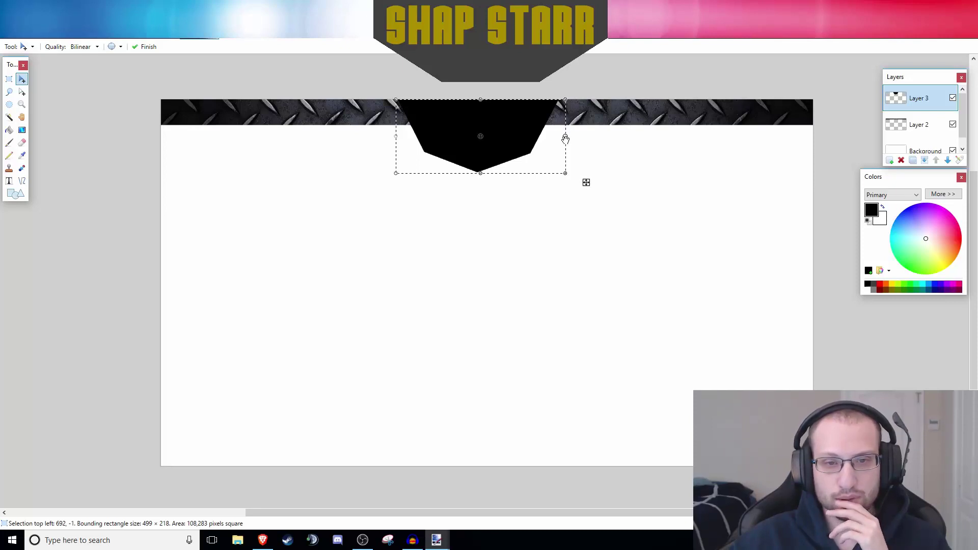
drag(565, 139, 585, 142)
drag(395, 136, 377, 137)
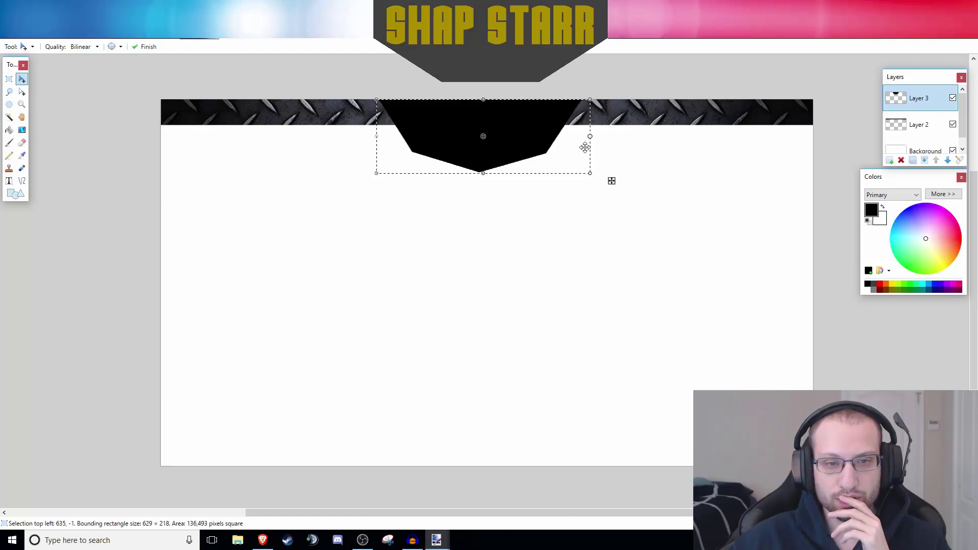
key(ctrl+d)
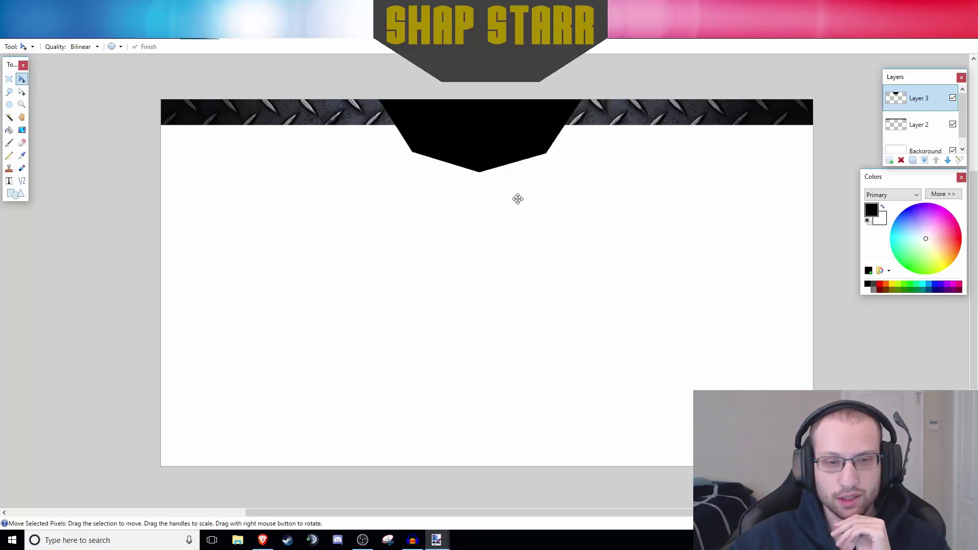
- Select the black notch and drag its bottom edge up to make it shorter, then deselect
key(ctrl+a)
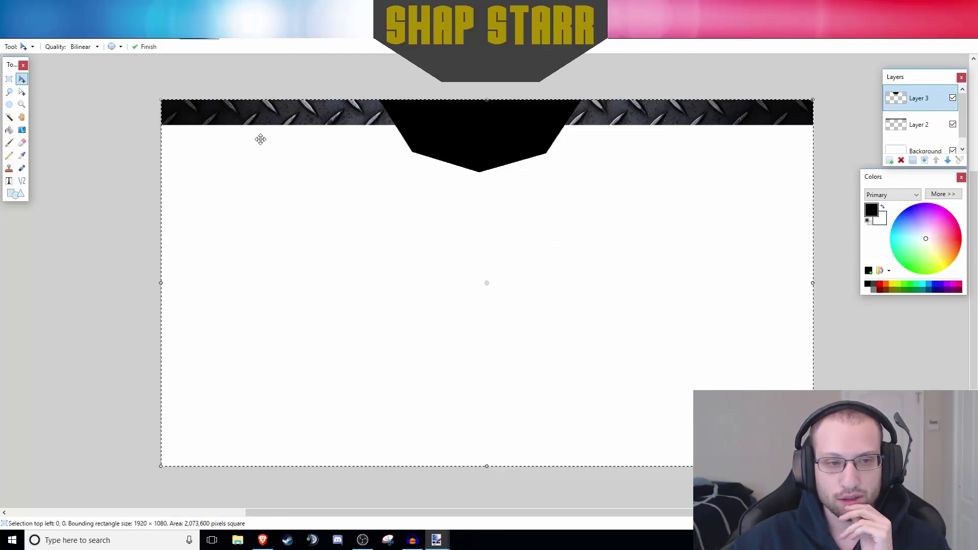
click(9, 79)
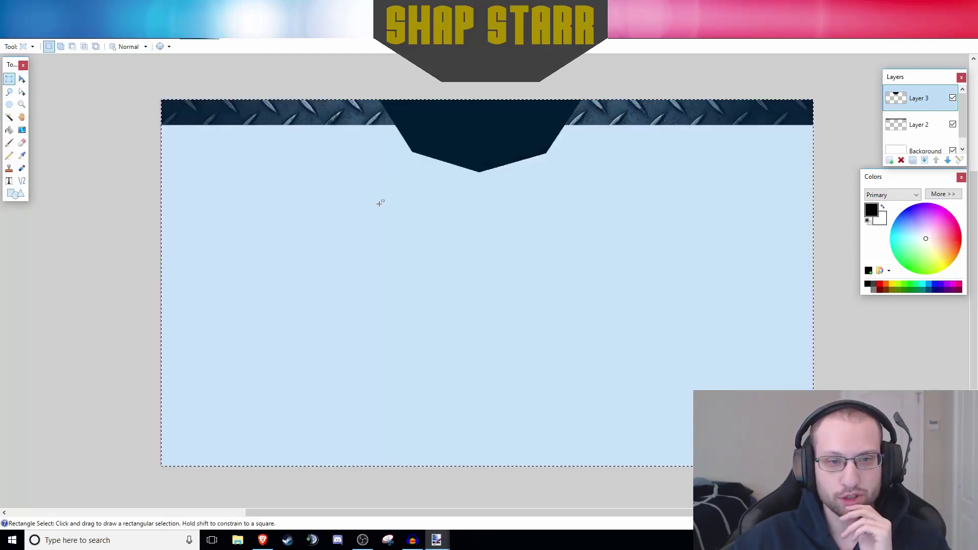
drag(383, 194, 581, 77)
click(599, 209)
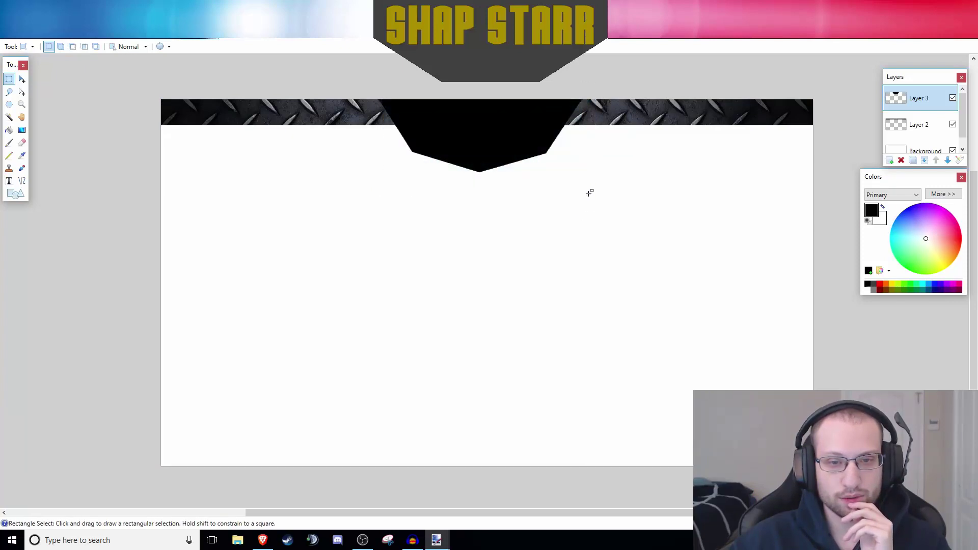
drag(597, 191, 363, 77)
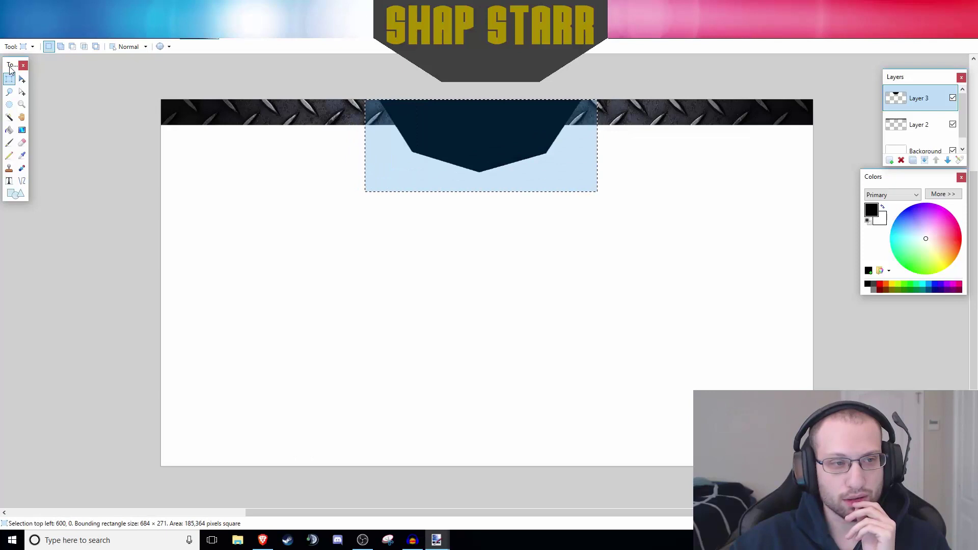
click(22, 79)
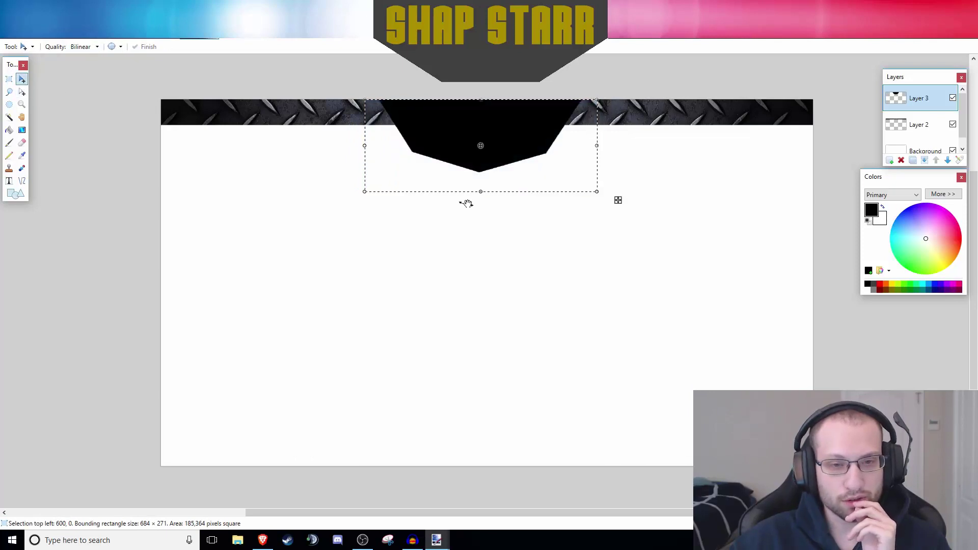
drag(478, 193, 479, 173)
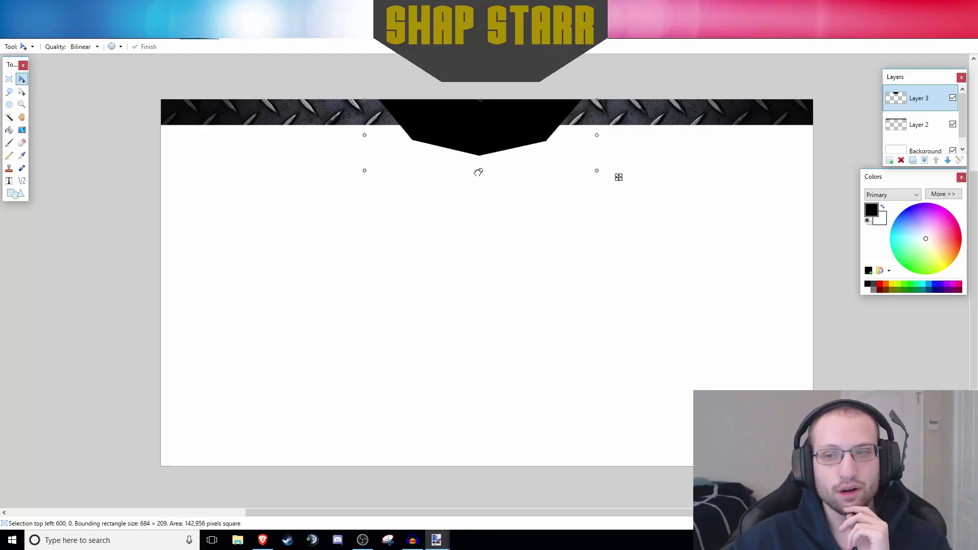
drag(479, 173, 478, 170)
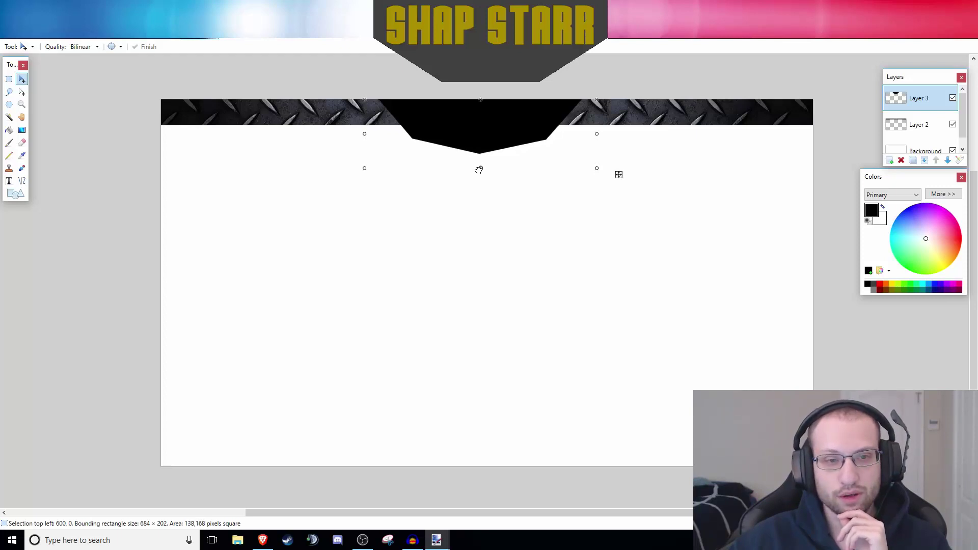
drag(478, 170, 480, 169)
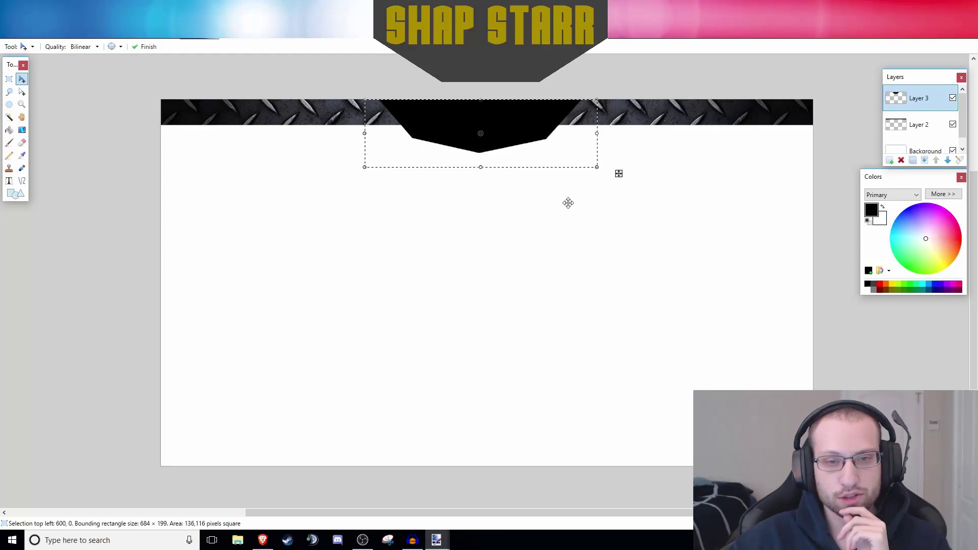
key(ctrl+d)
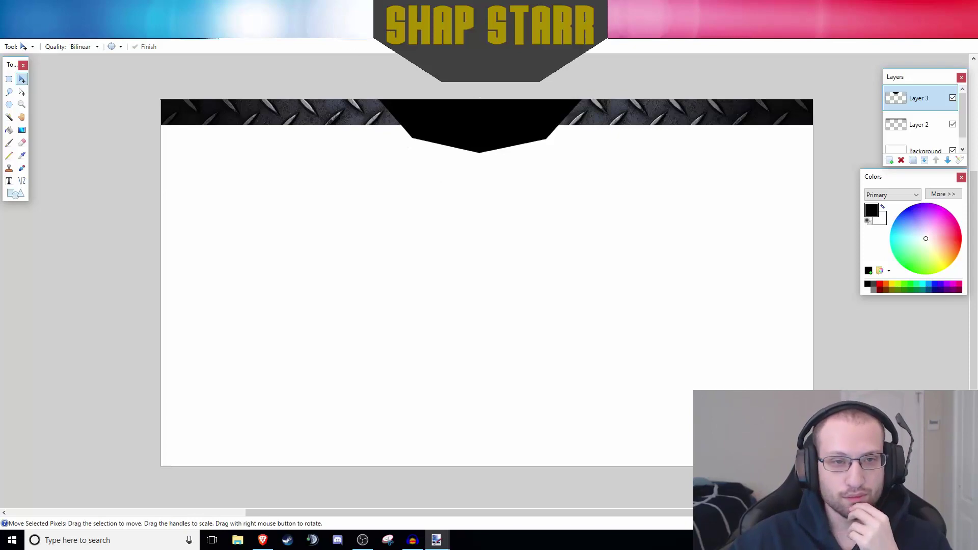
- Glance at the filled black hexagon image, then return to the banner document
click(355, 30)
click(317, 30)
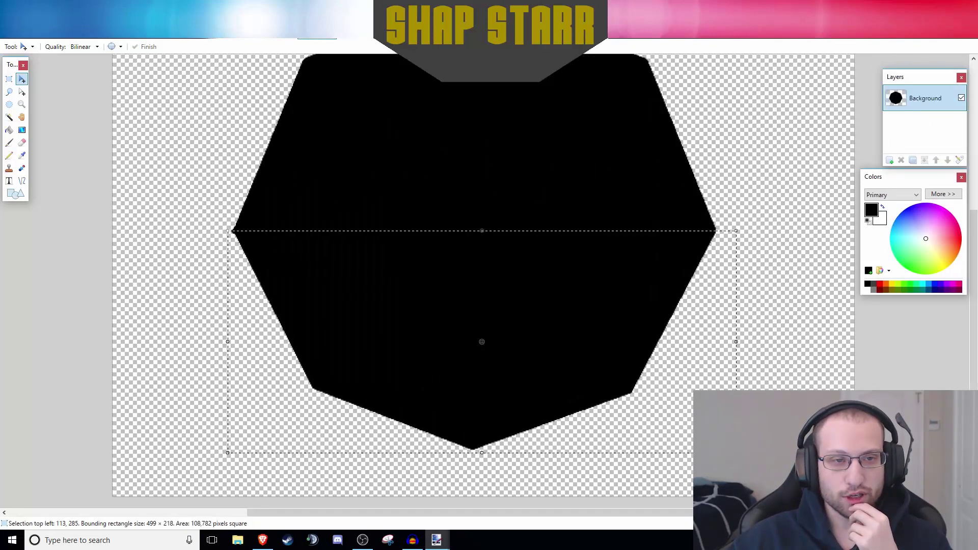
click(199, 30)
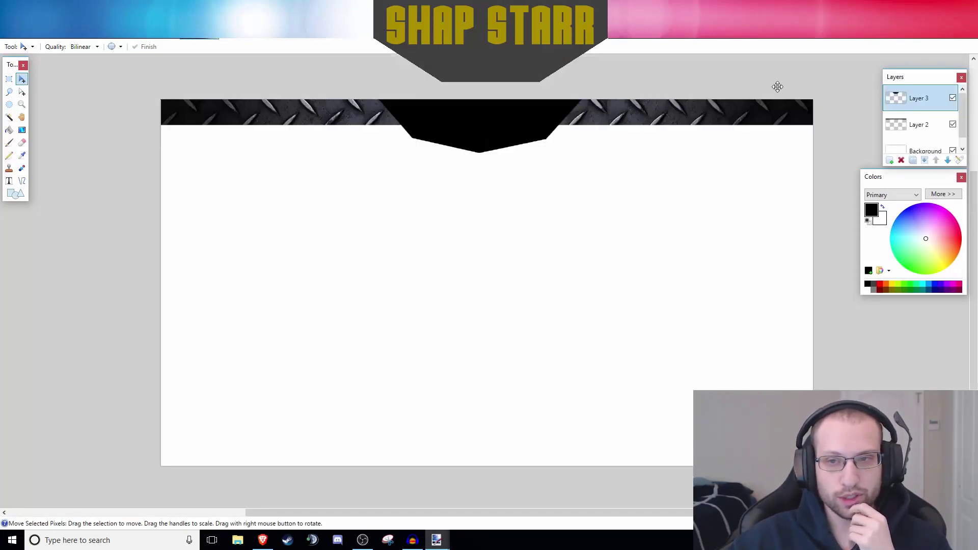
- Add a new layer, set the colour to red, and pick the Text tool in Adventure at size 72
click(890, 161)
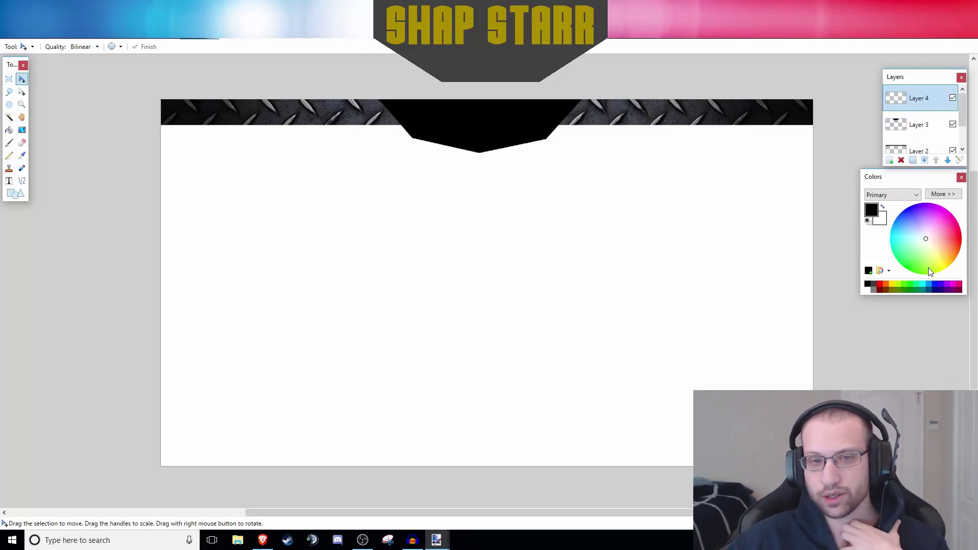
click(880, 286)
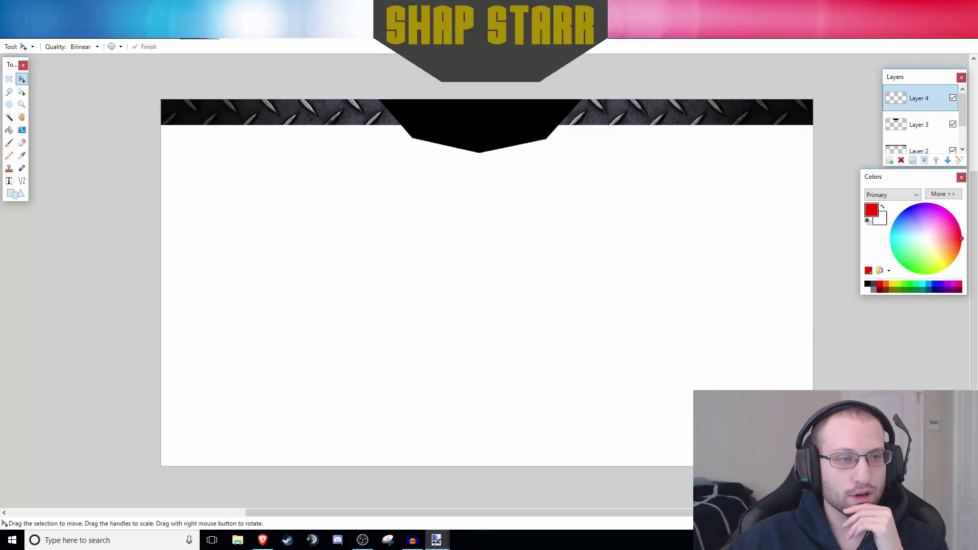
click(9, 181)
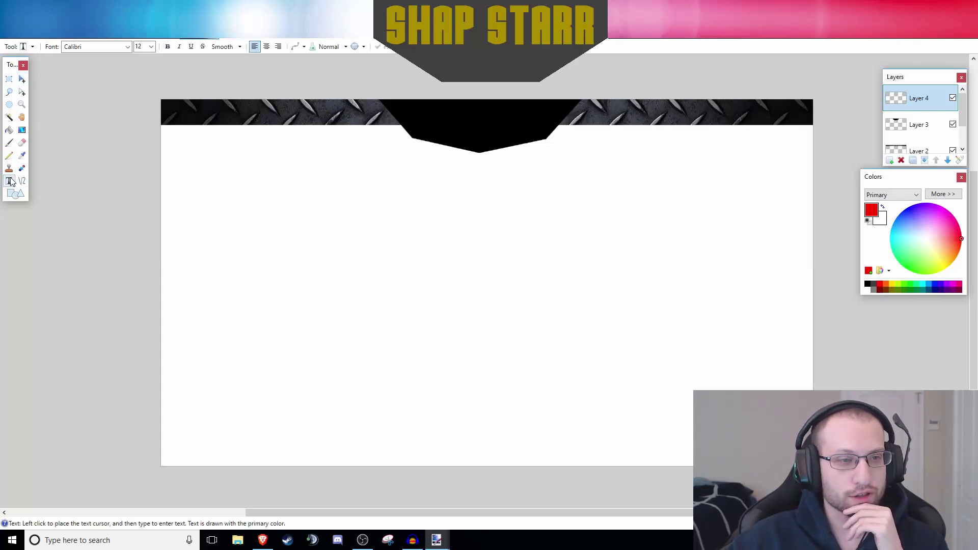
click(127, 46)
scroll(153, 127, up, 4)
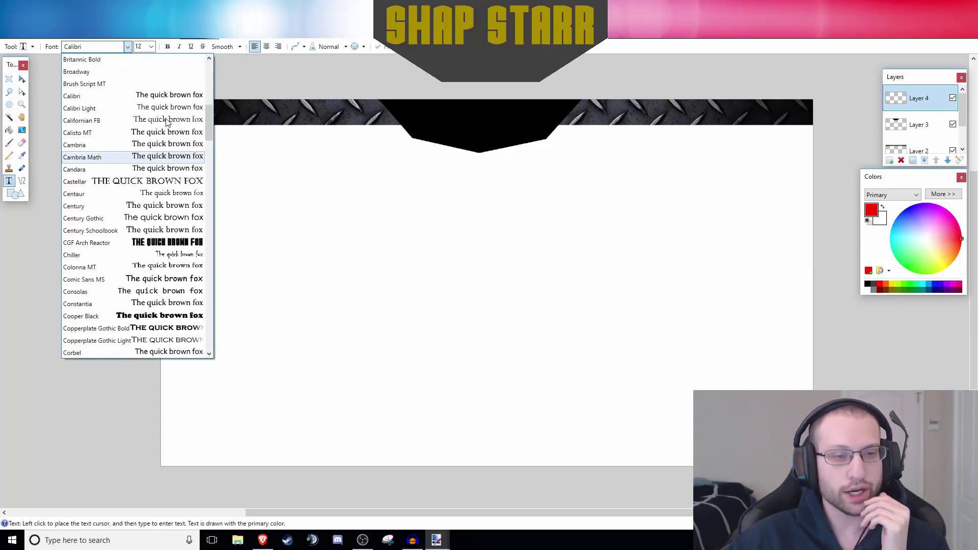
scroll(166, 122, up, 6)
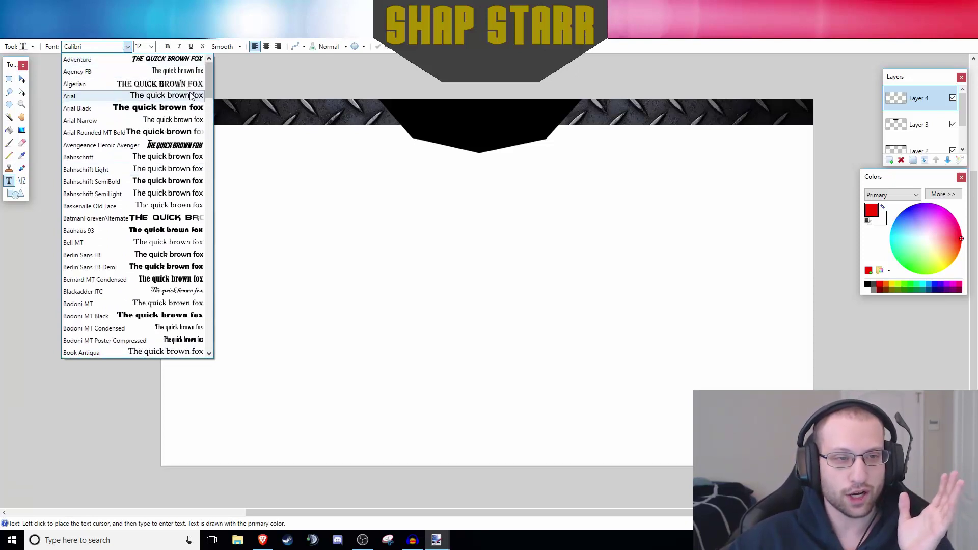
click(178, 62)
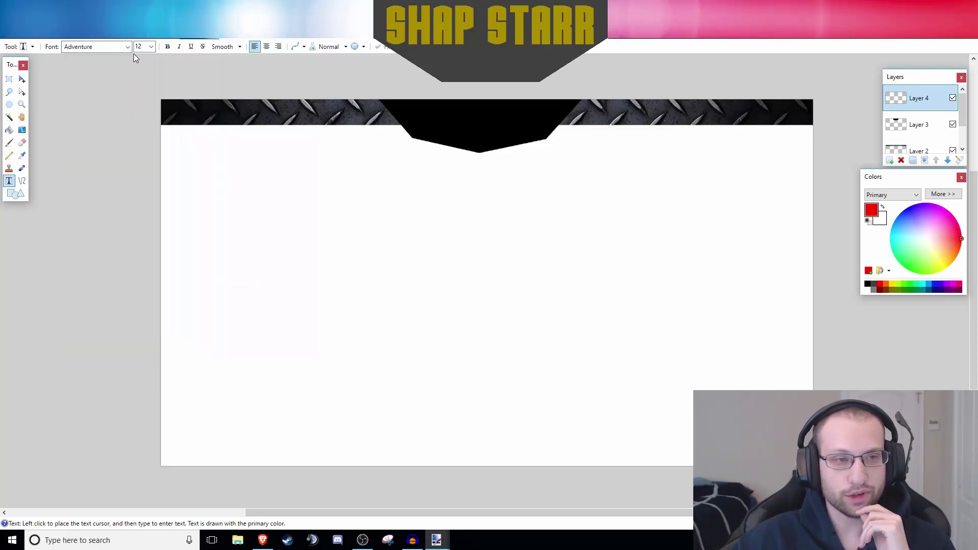
click(152, 47)
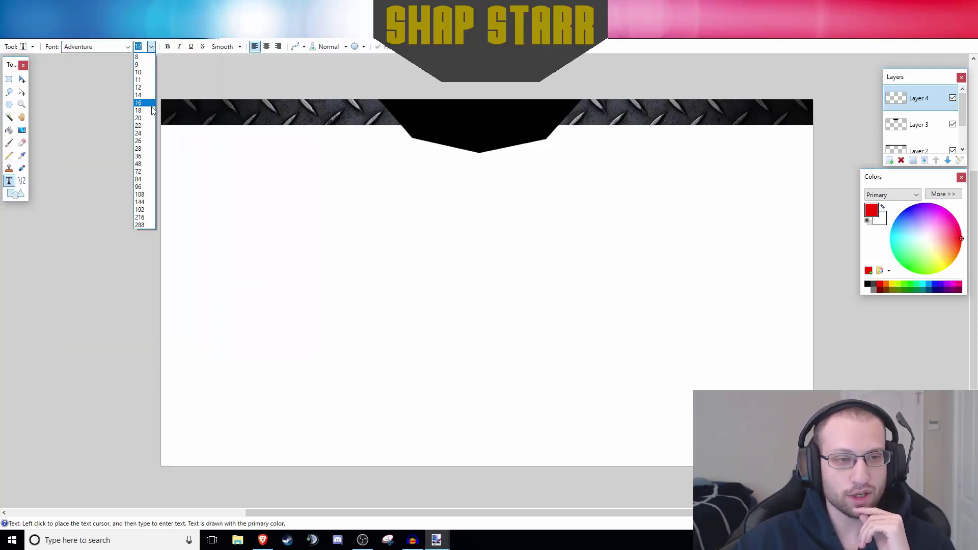
click(152, 172)
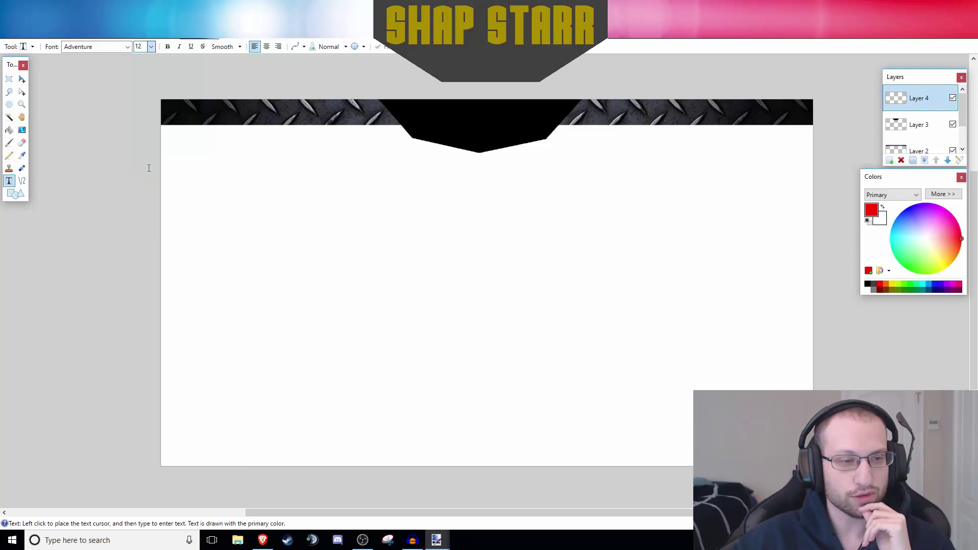
- Type 'SHAP STARR' on the black tab and shift it to centre it
click(429, 119)
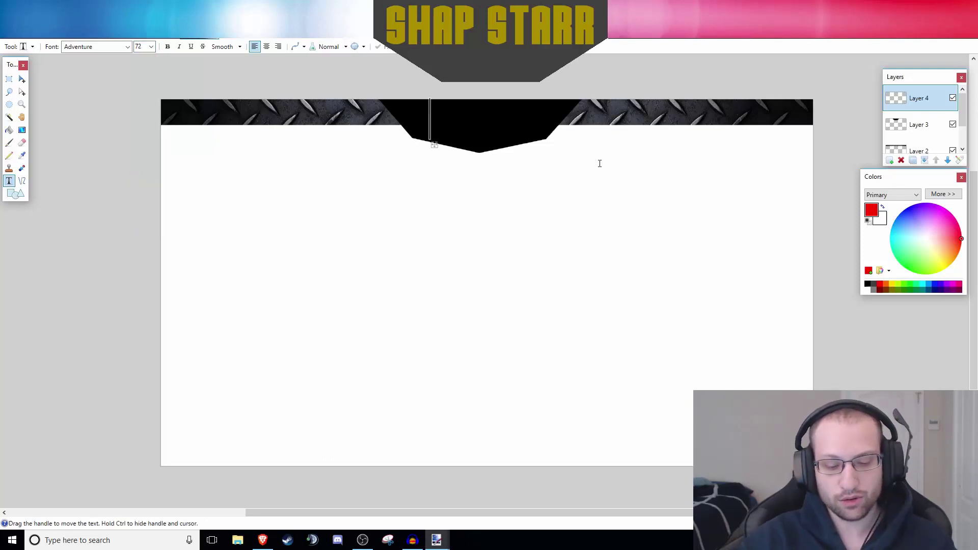
text(SHAP )
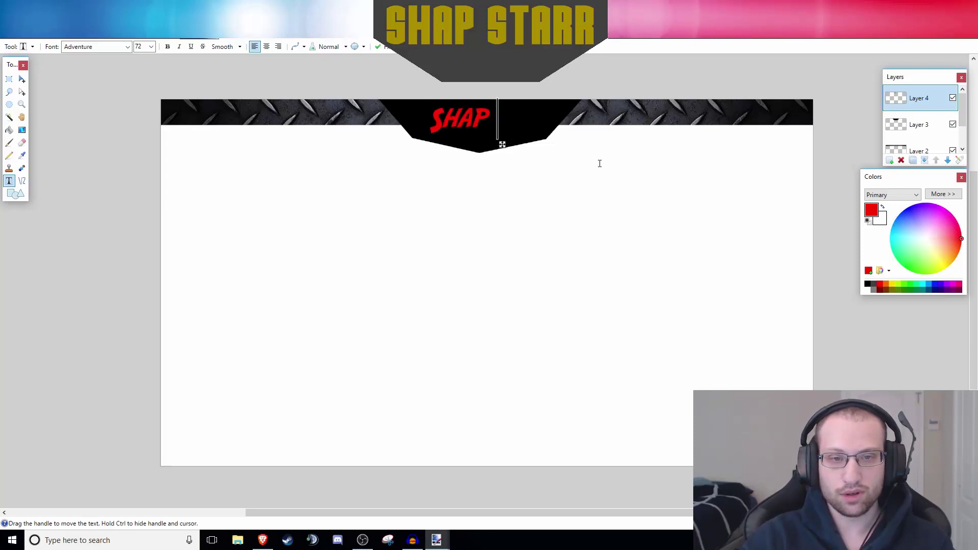
text(STARR)
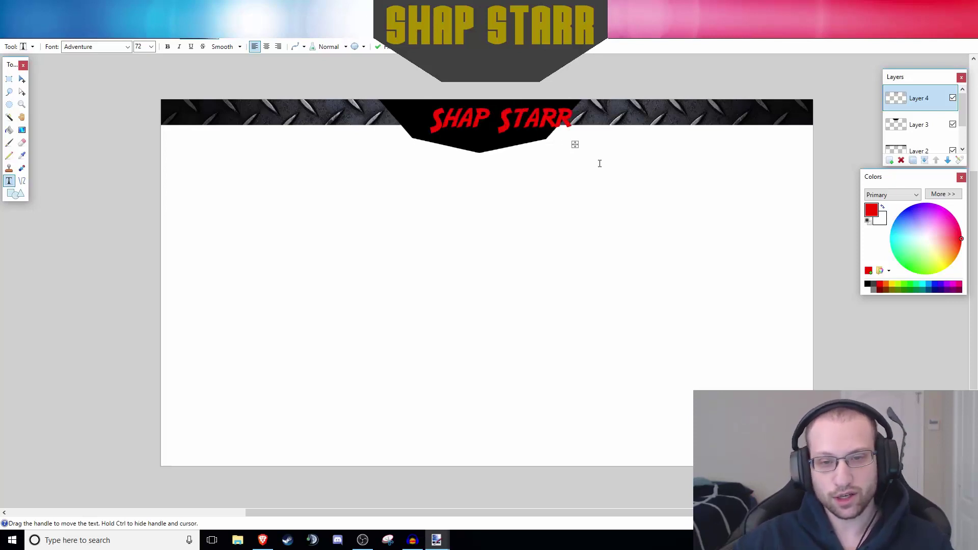
drag(575, 144, 558, 145)
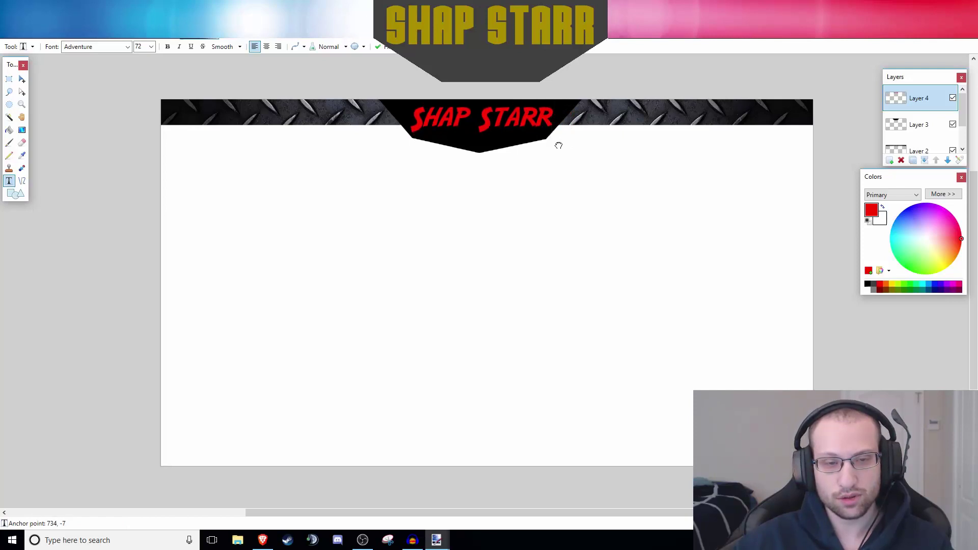
drag(559, 146, 559, 146)
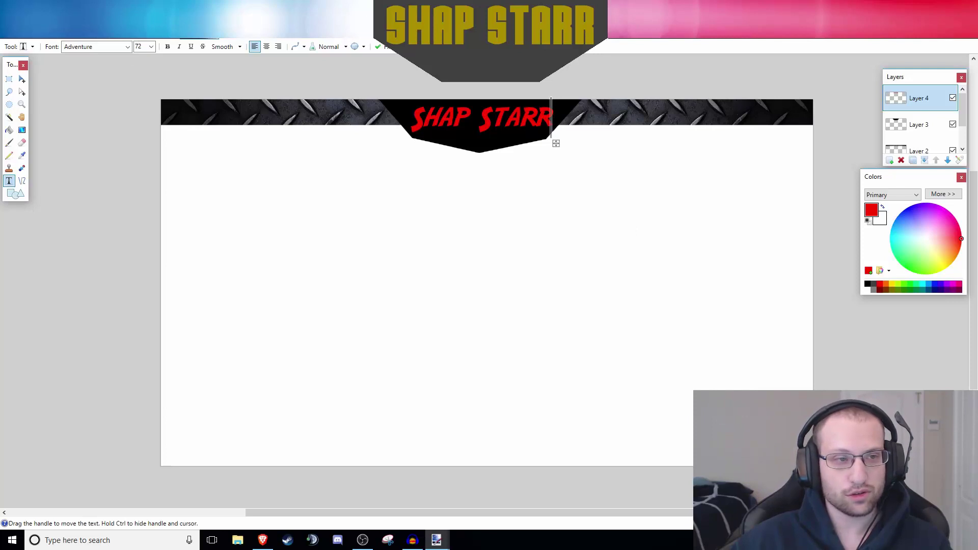
click(8, 79)
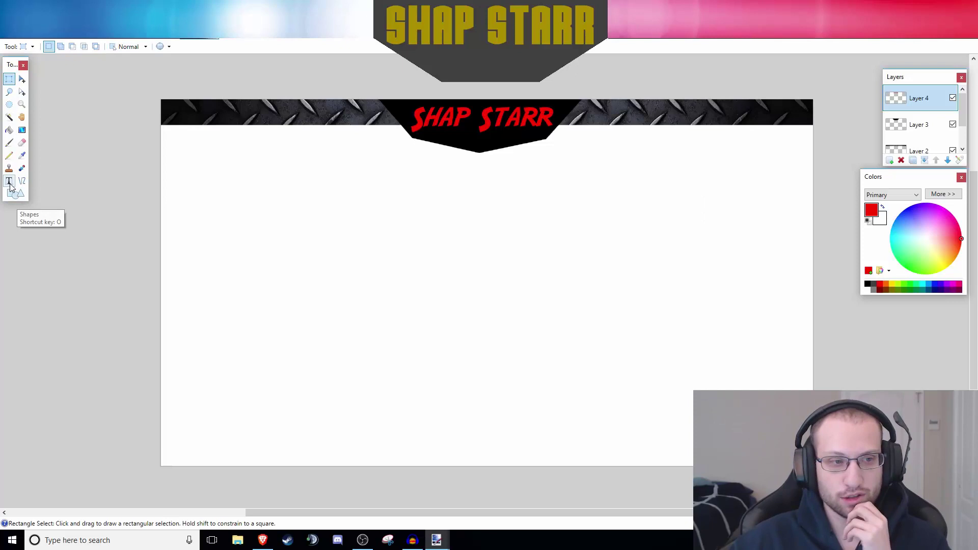
- Select the tab area around the title and preview the Outline effect, then cancel it
key(alt+c)
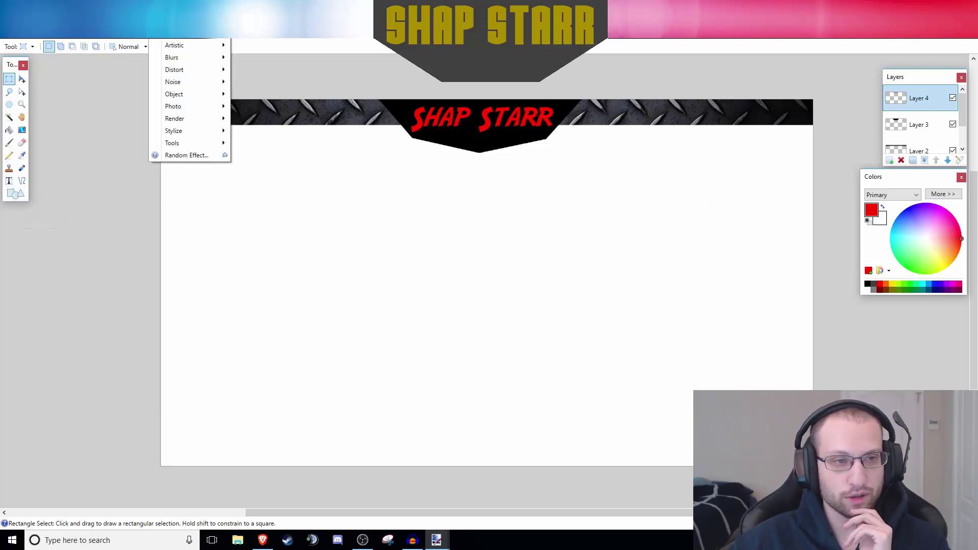
key(Escape)
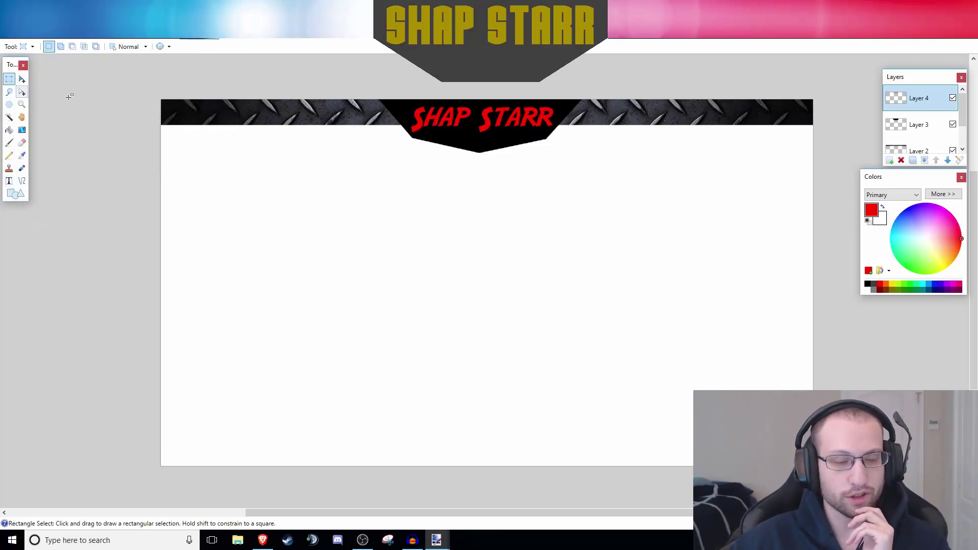
drag(378, 158, 576, 97)
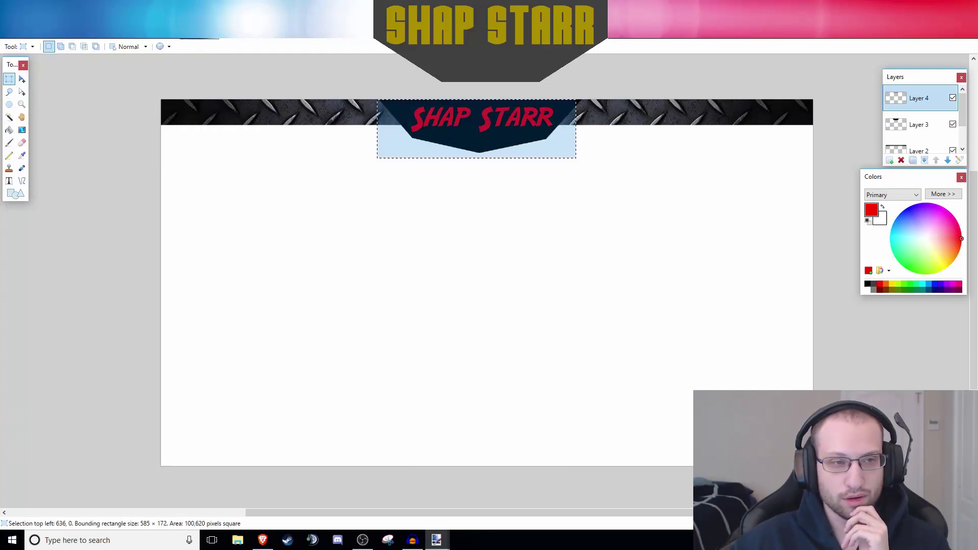
key(alt+c)
mouse_move(199, 93)
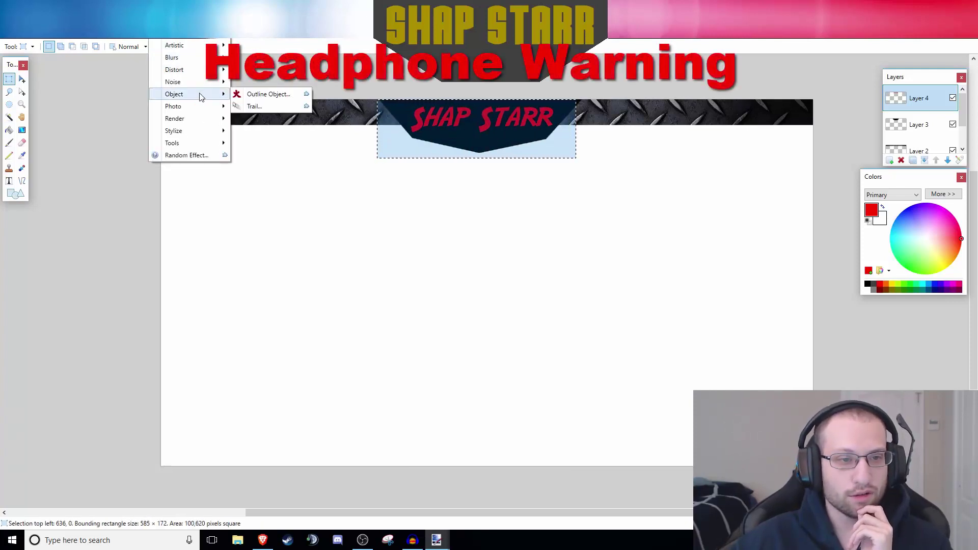
click(274, 98)
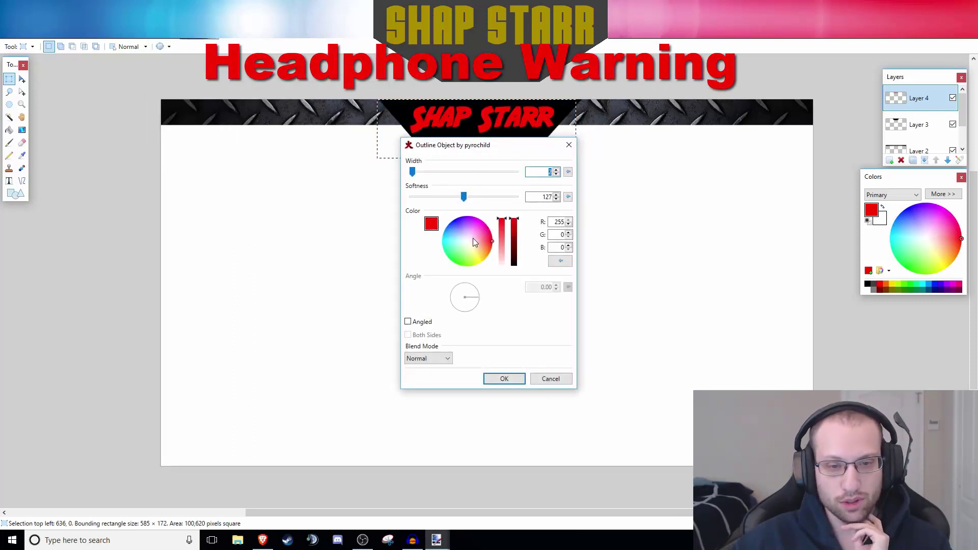
drag(481, 243, 450, 216)
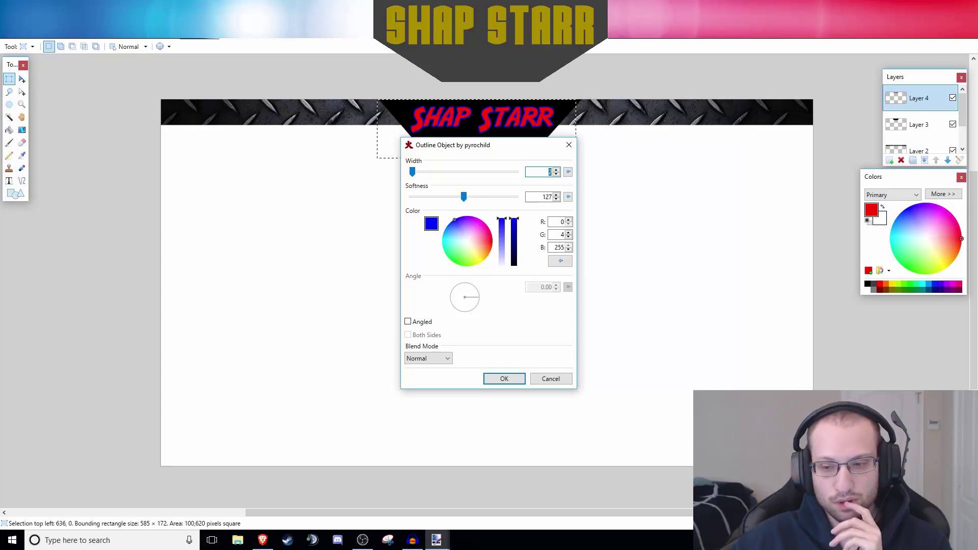
click(555, 377)
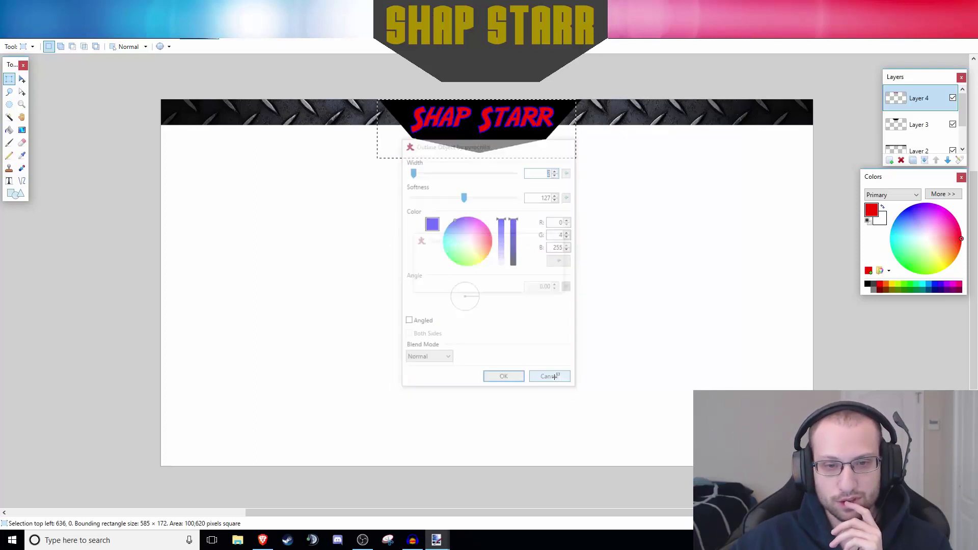
- Zoom in twice to a close-up of the SHAP STARR tab
key(ctrl+plus)
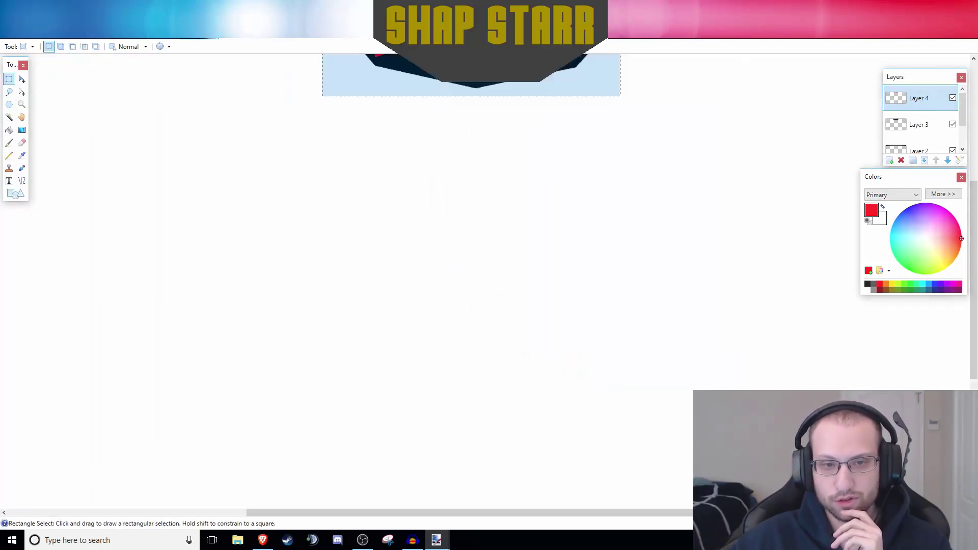
scroll(489, 275, up, 5)
key(ctrl+plus)
key(ctrl+plus)
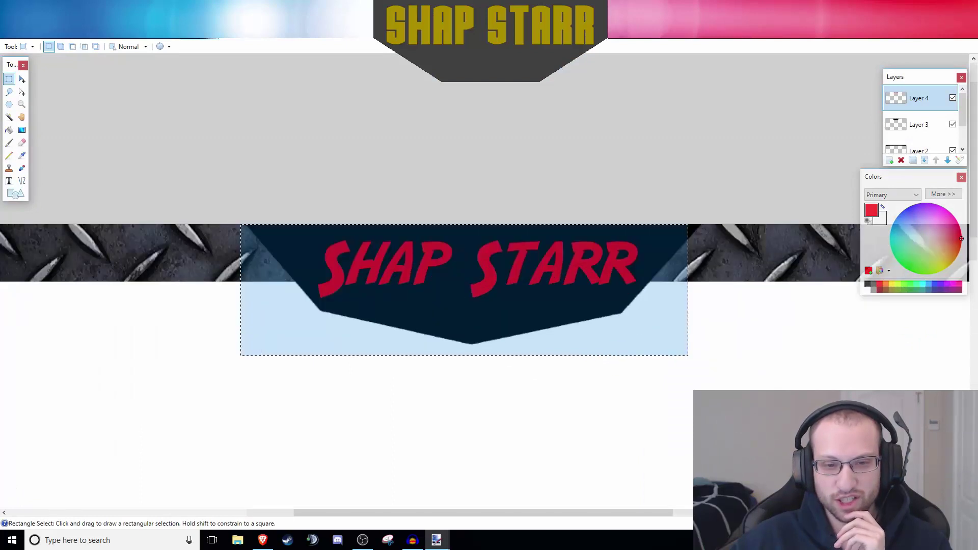
scroll(421, 277, down, 1)
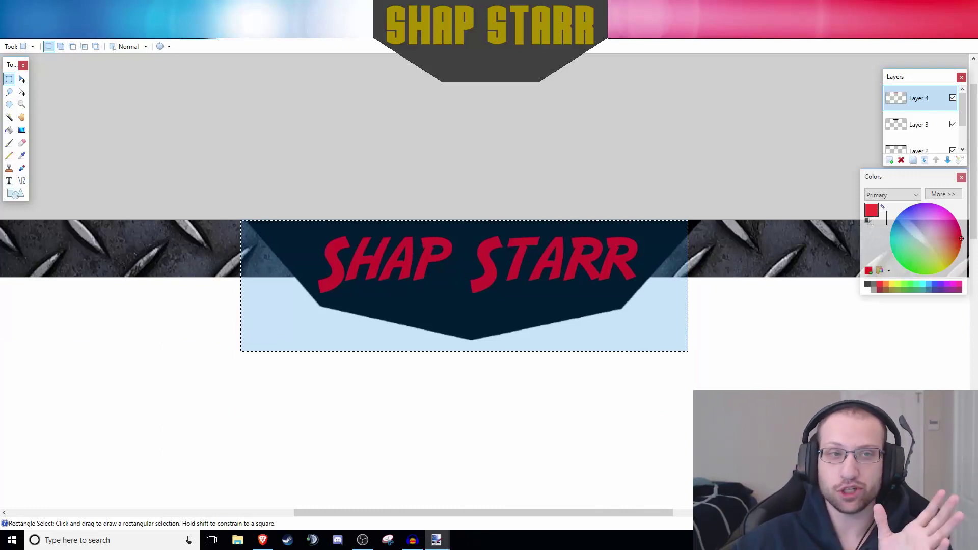
- Apply Outline Object to the red lettering in blue at width 2, then deselect
click(166, 32)
mouse_move(185, 94)
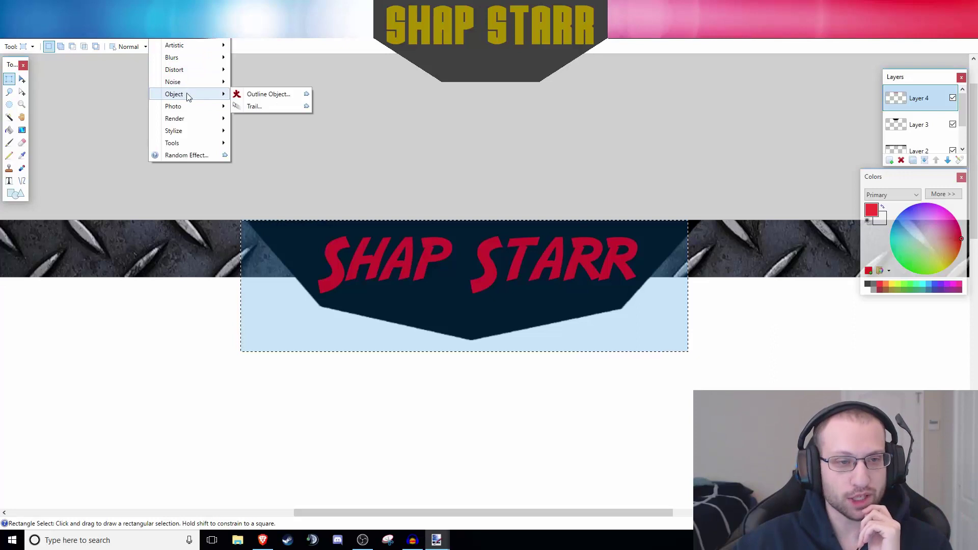
click(266, 97)
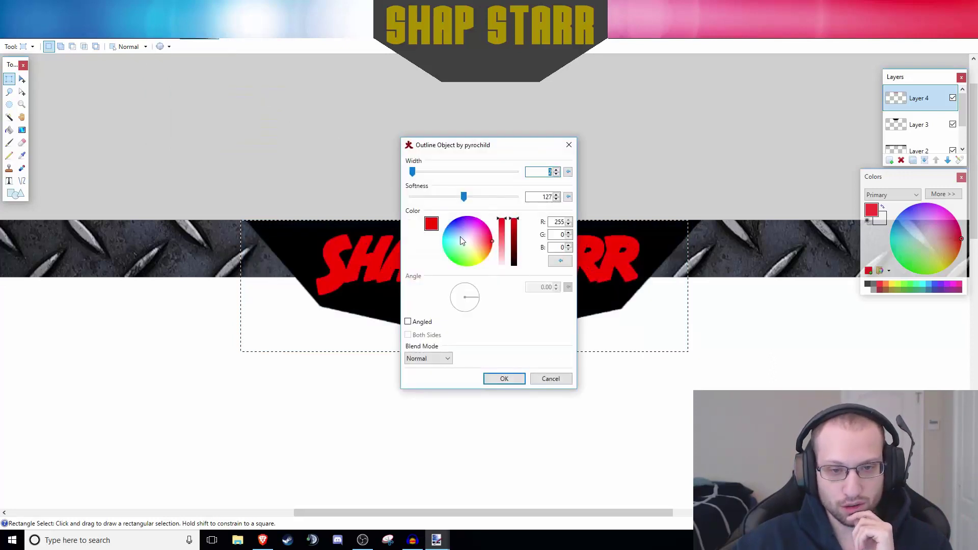
click(457, 219)
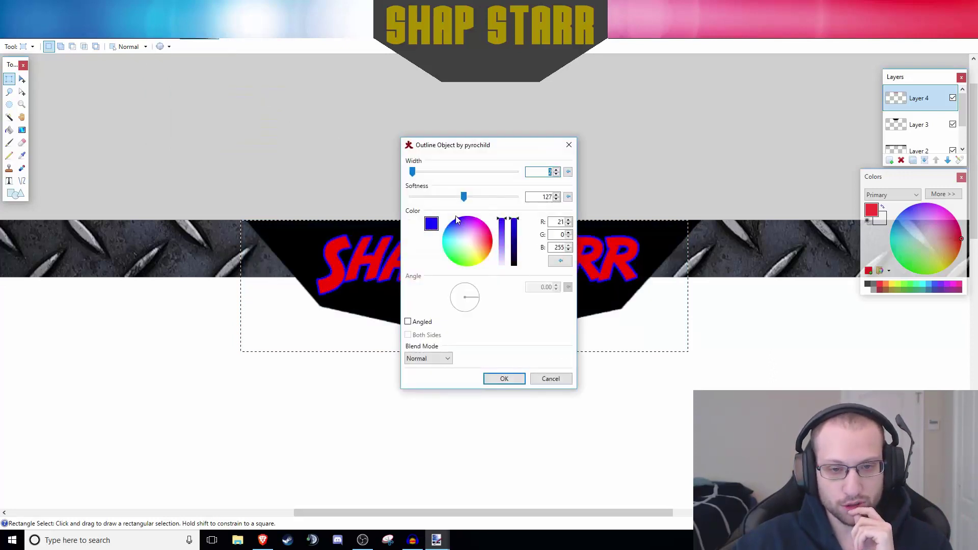
drag(455, 215, 457, 213)
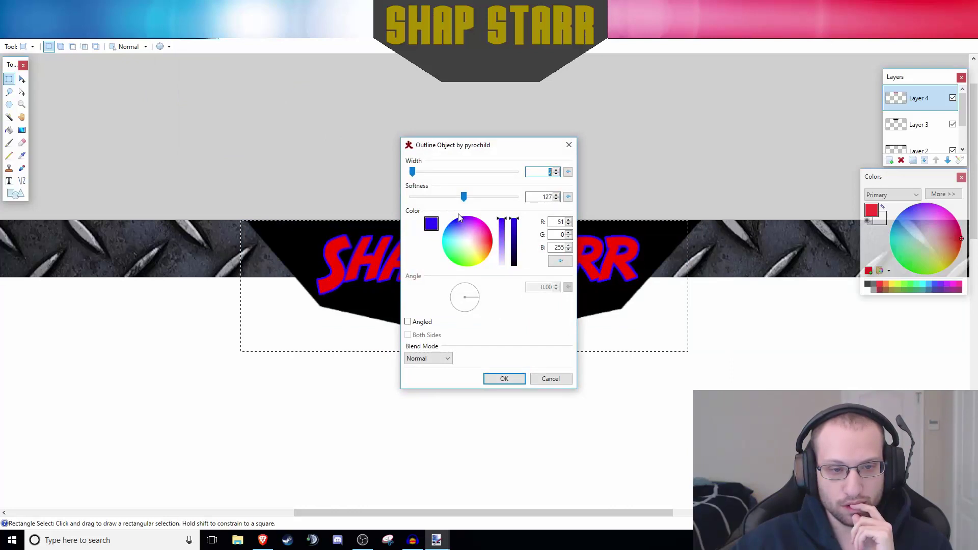
drag(461, 219, 453, 216)
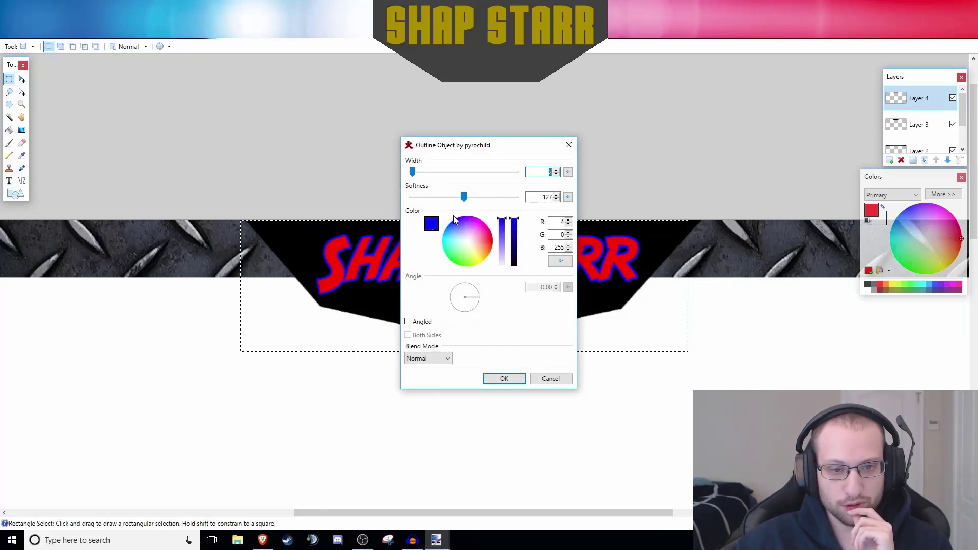
click(556, 170)
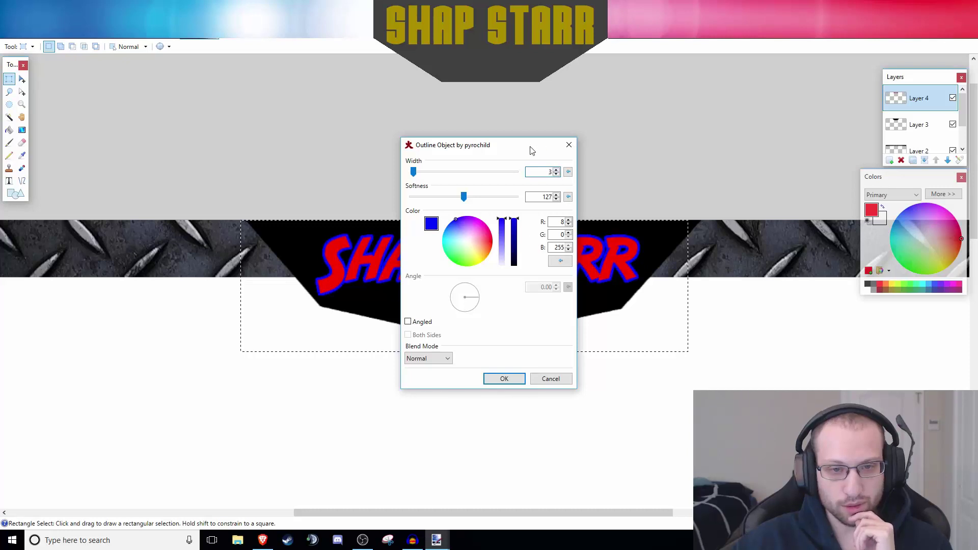
drag(532, 150, 209, 173)
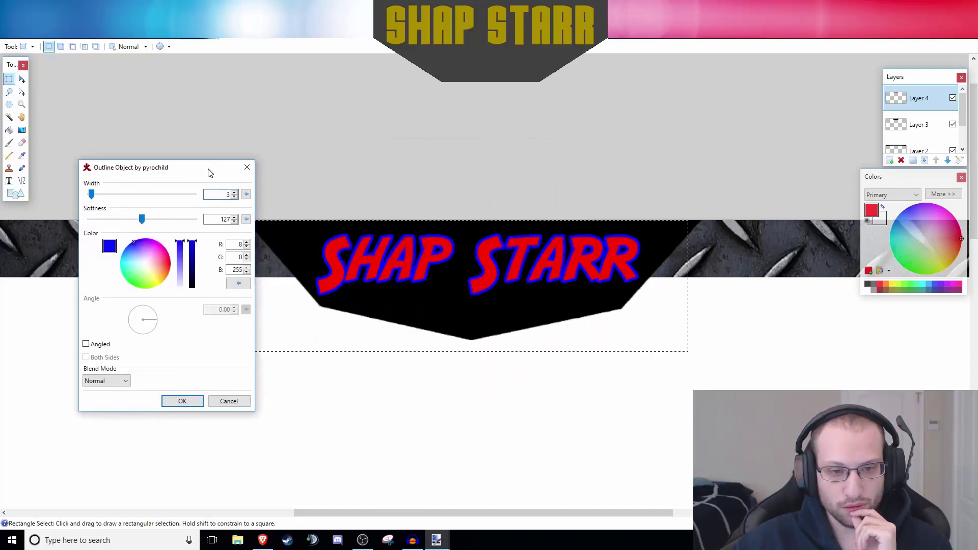
click(235, 197)
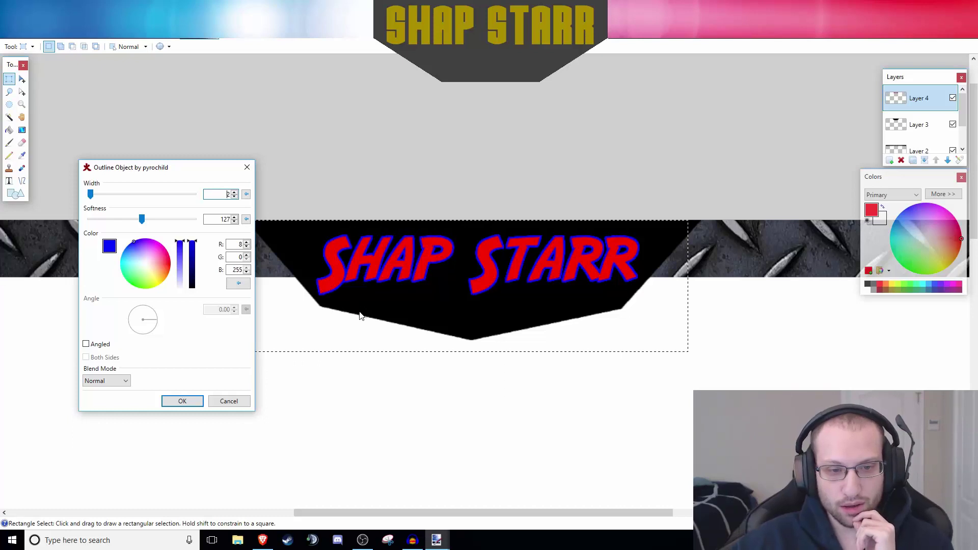
click(183, 401)
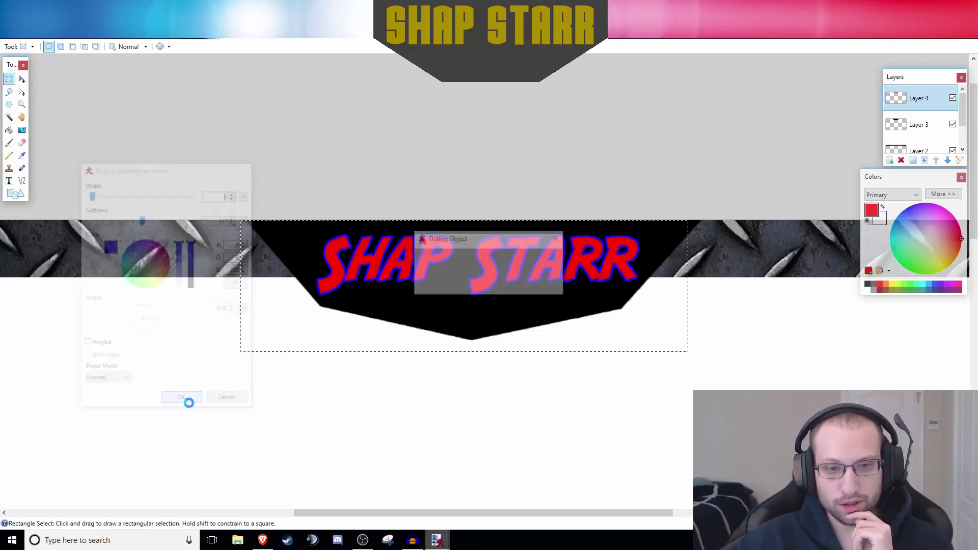
click(492, 239)
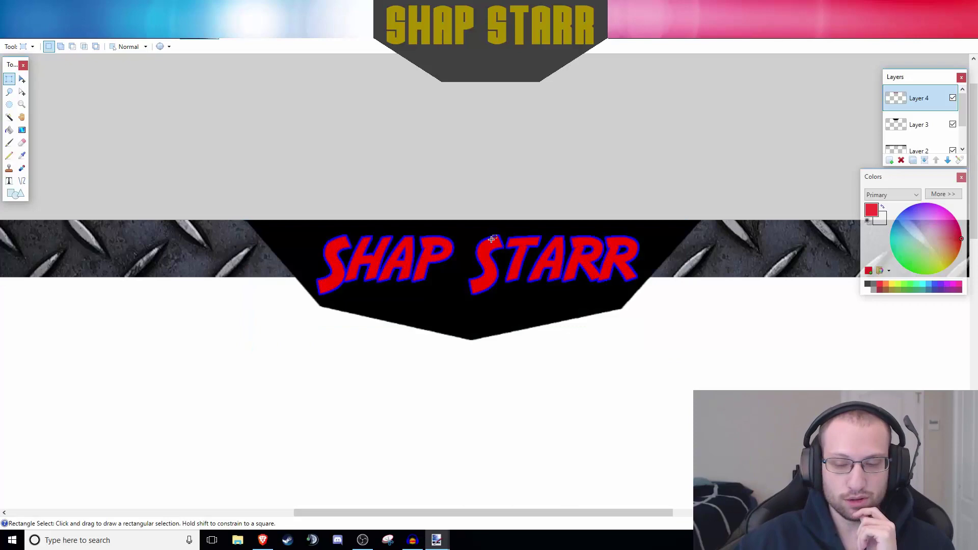
scroll(543, 288, up, 1)
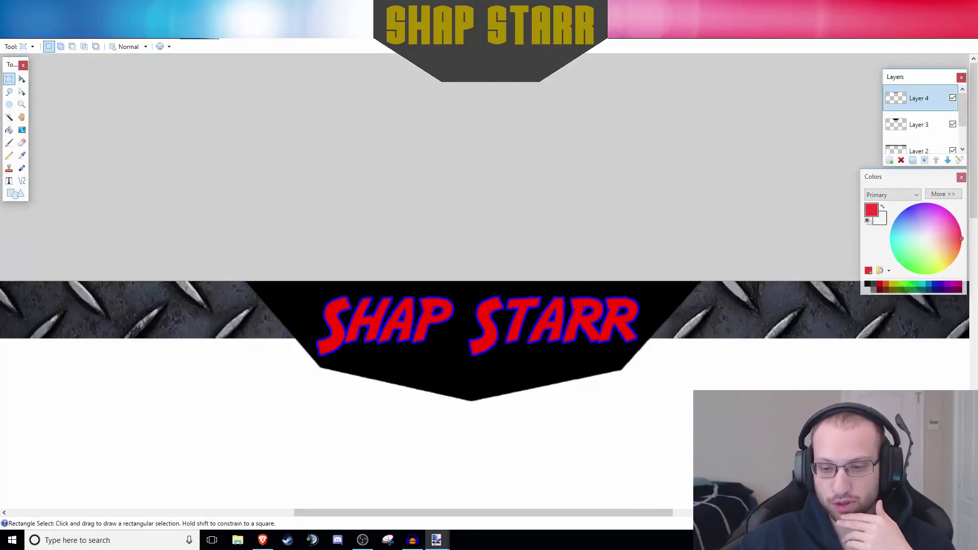
- Zoom out until the whole banner fits in view
key(ctrl+minus)
scroll(486, 286, down, 3)
scroll(486, 285, up, 1)
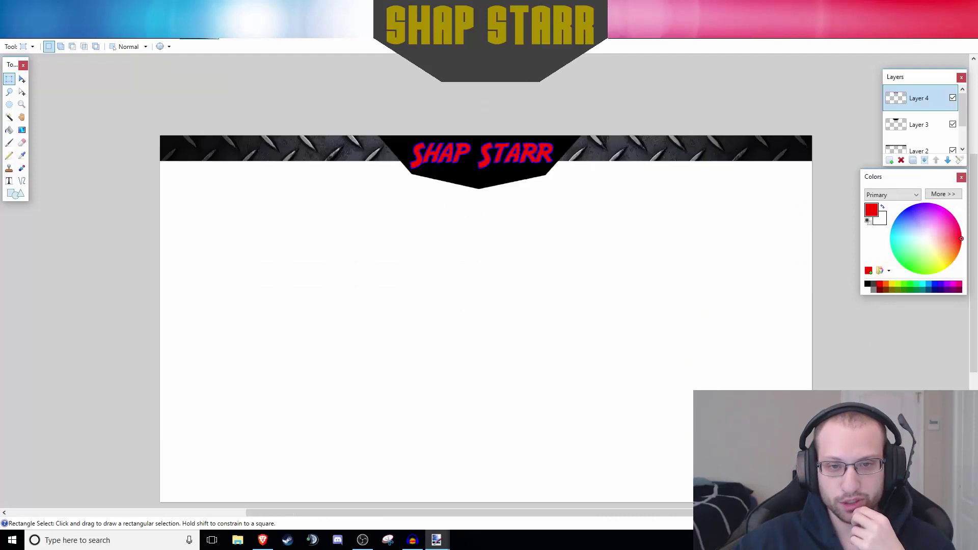
key(ctrl+plus)
scroll(479, 285, up, 2)
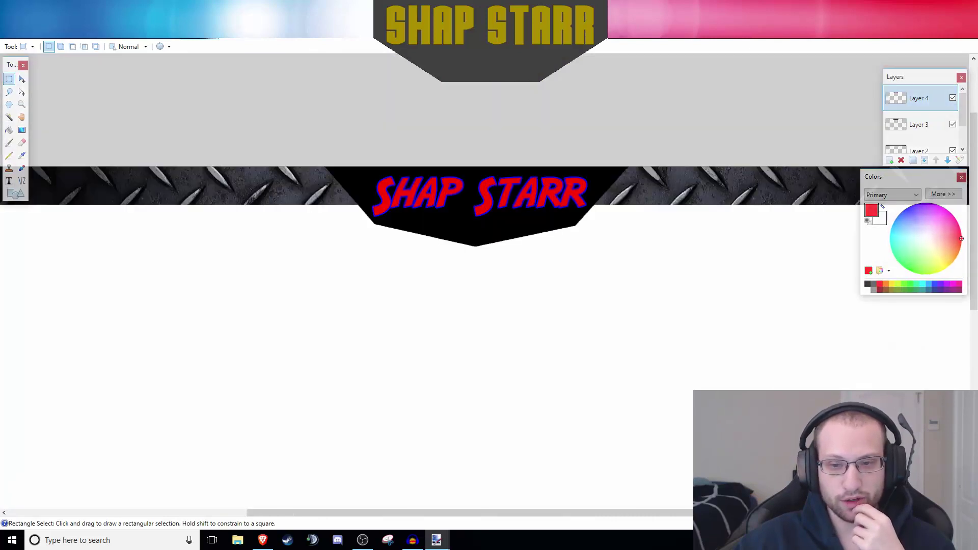
scroll(489, 285, down, 1)
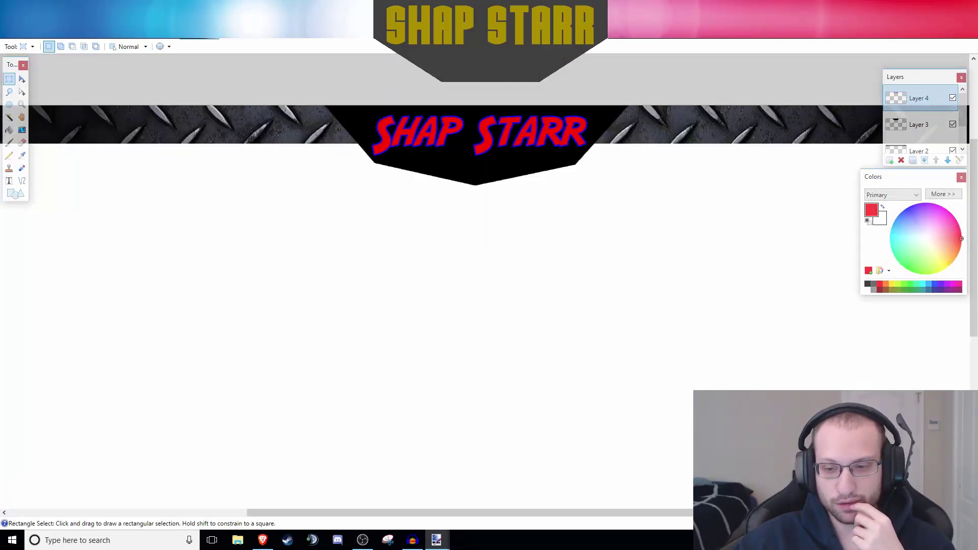
key(ctrl+minus)
scroll(486, 285, down, 1)
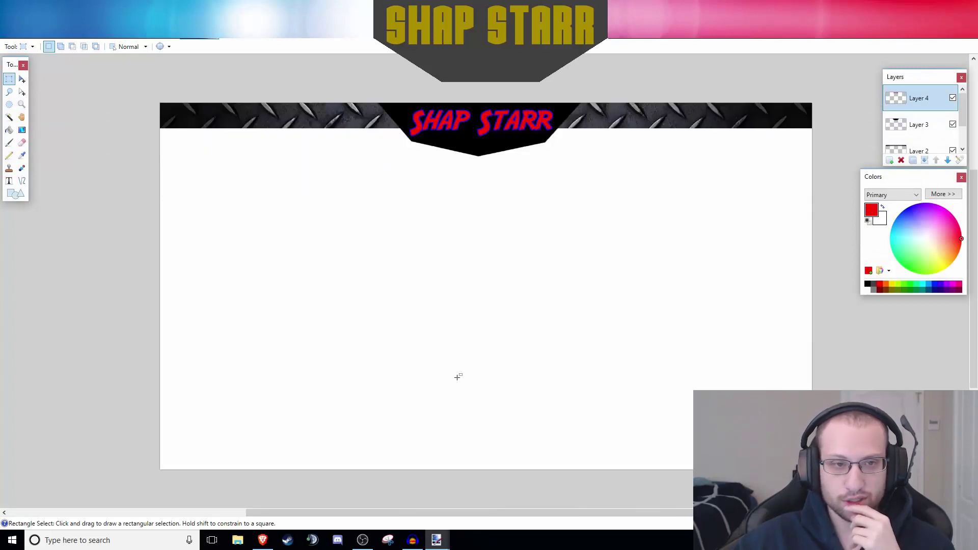
- Close the carbon wallpaper, octagon and untitled images without saving
key(ctrl+Tab)
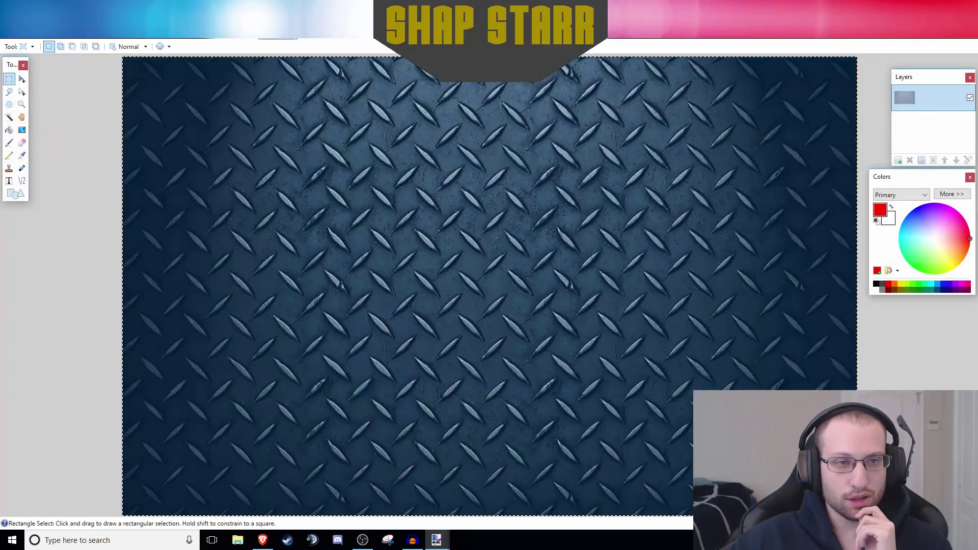
key(ctrl+w)
click(484, 325)
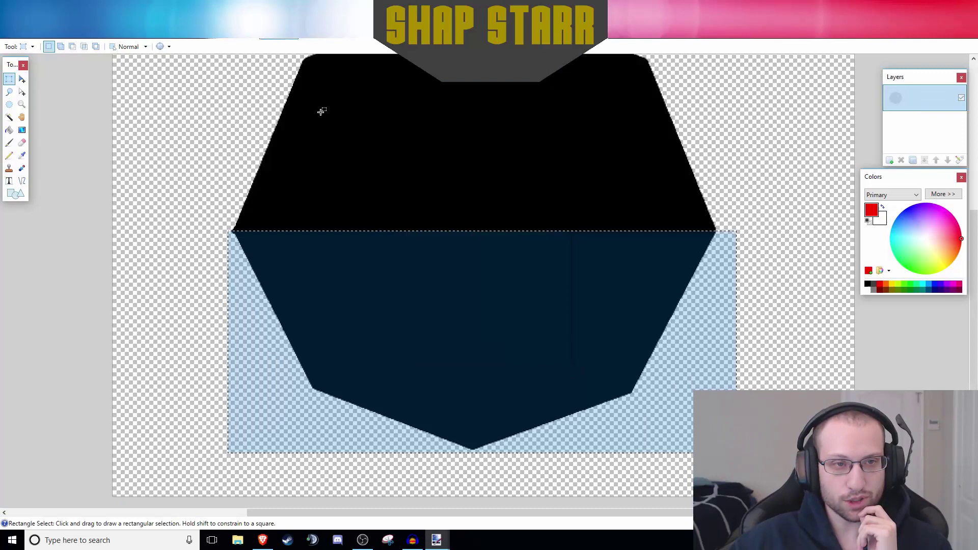
key(ctrl+w)
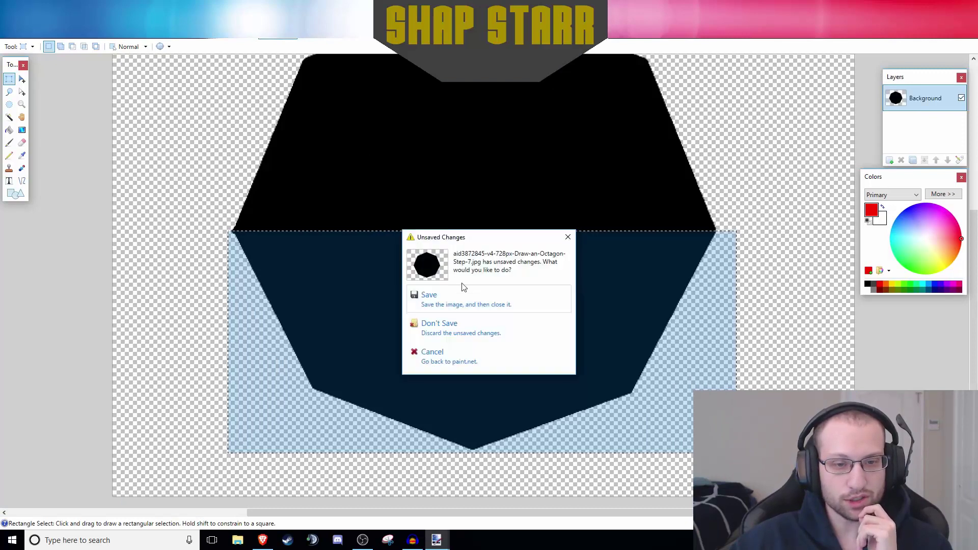
click(504, 335)
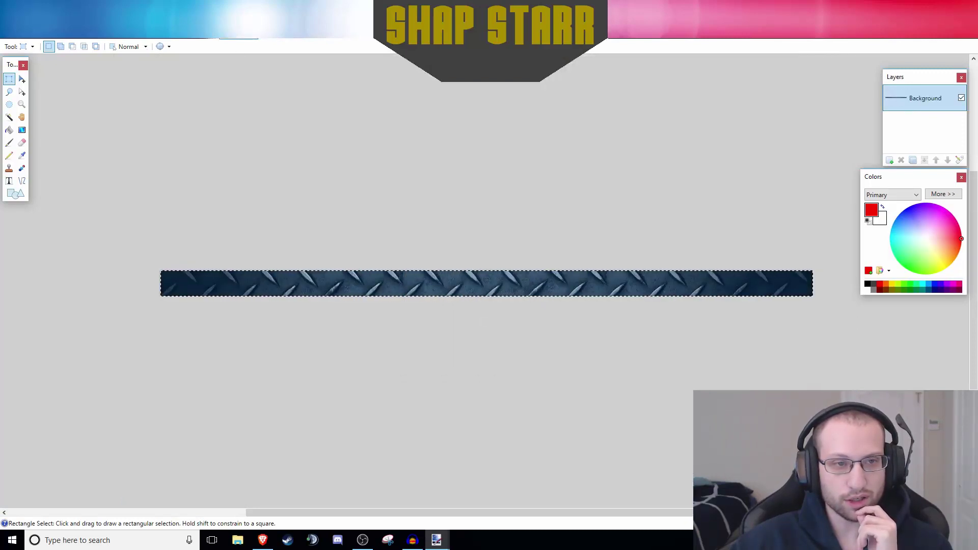
key(ctrl+w)
click(478, 316)
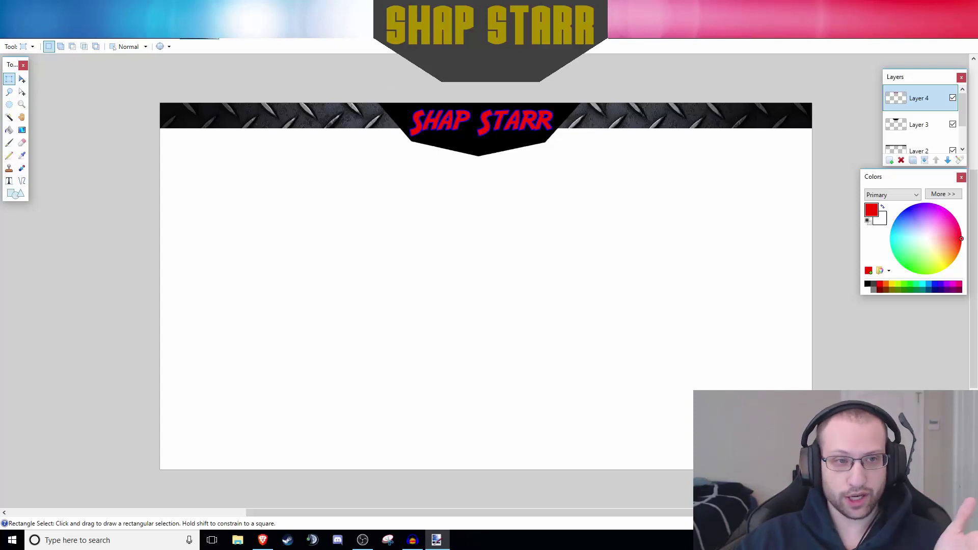
- Start Save As for the banner in the Desktop folder with JPEG as the file type
click(11, 31)
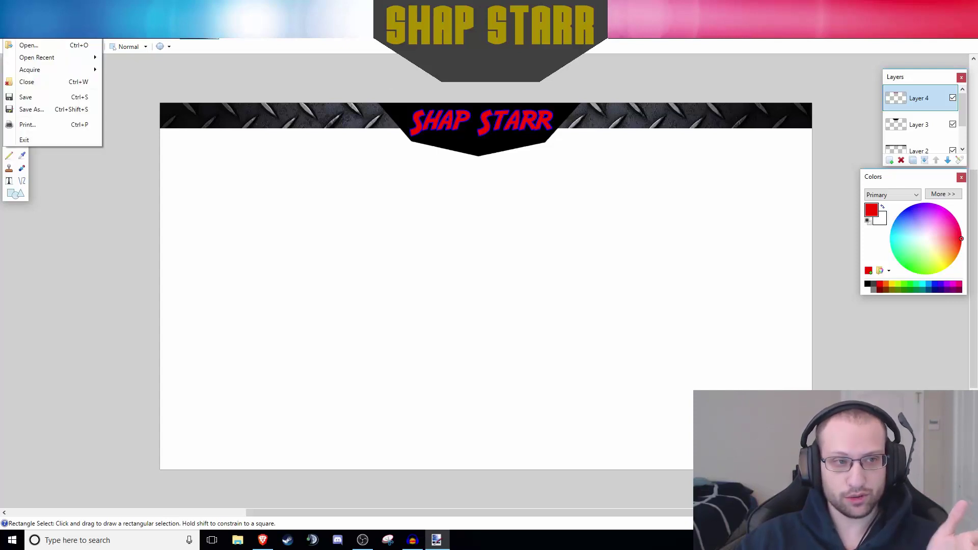
click(31, 109)
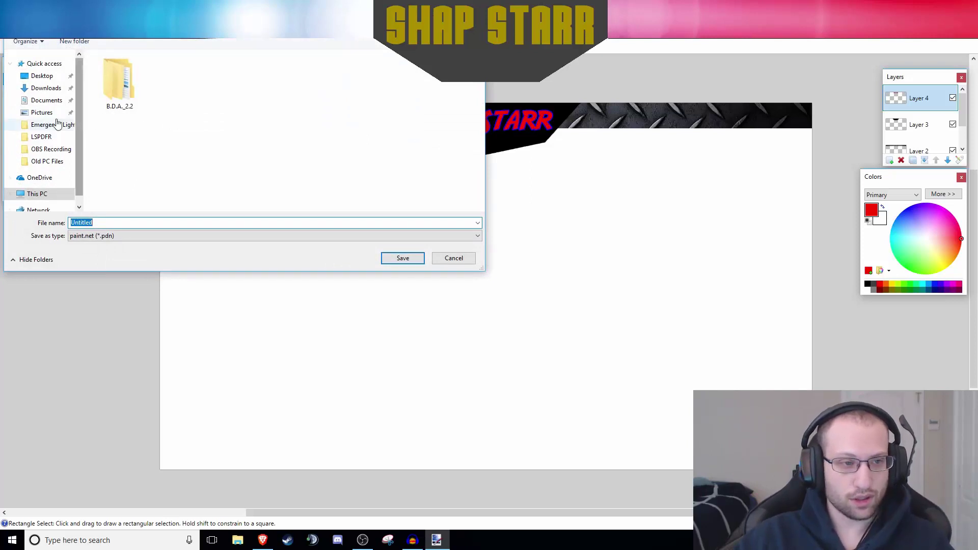
click(43, 76)
scroll(163, 185, down, 3)
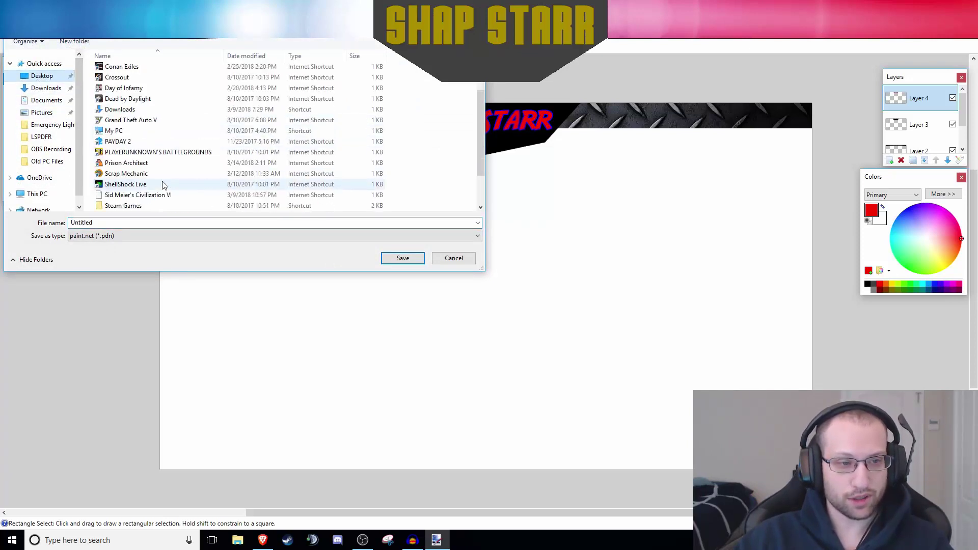
scroll(163, 185, up, 3)
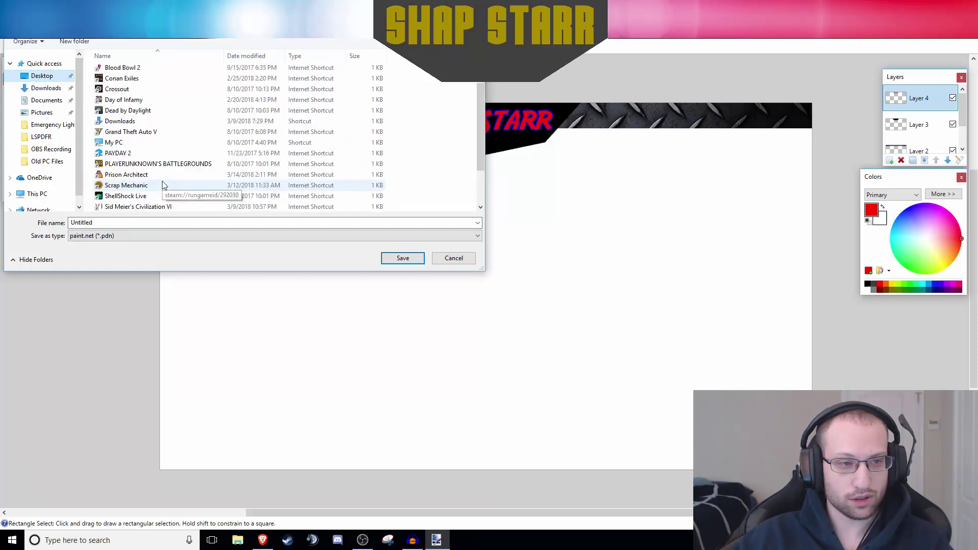
click(115, 236)
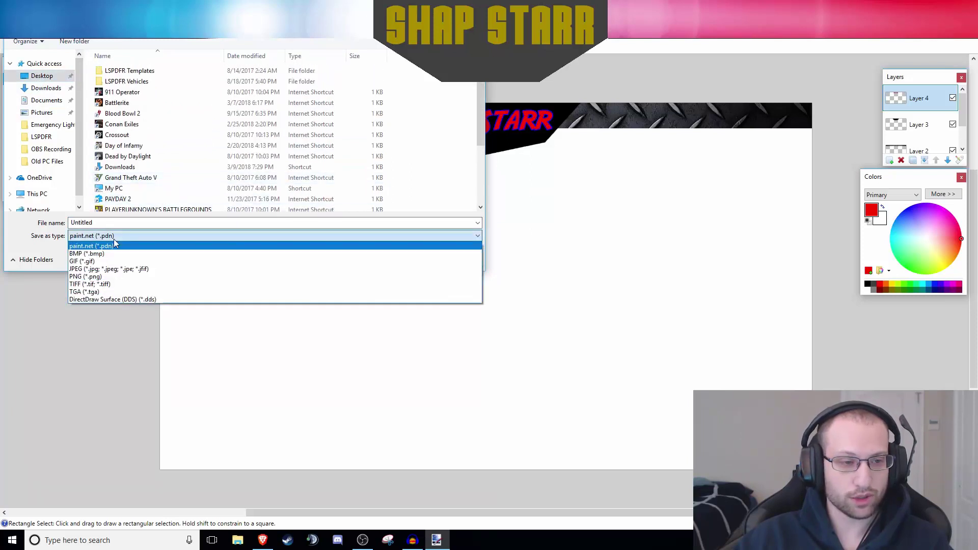
click(122, 267)
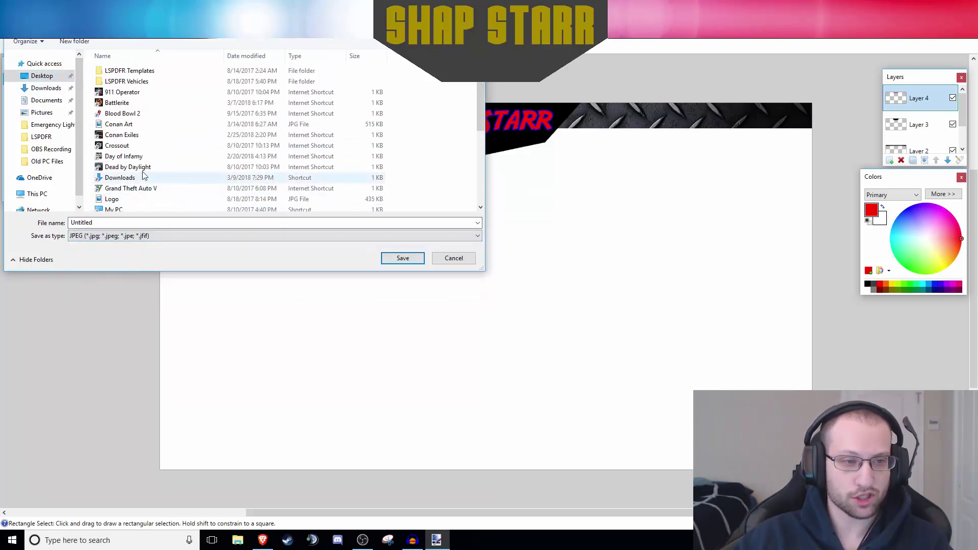
scroll(163, 148, down, 2)
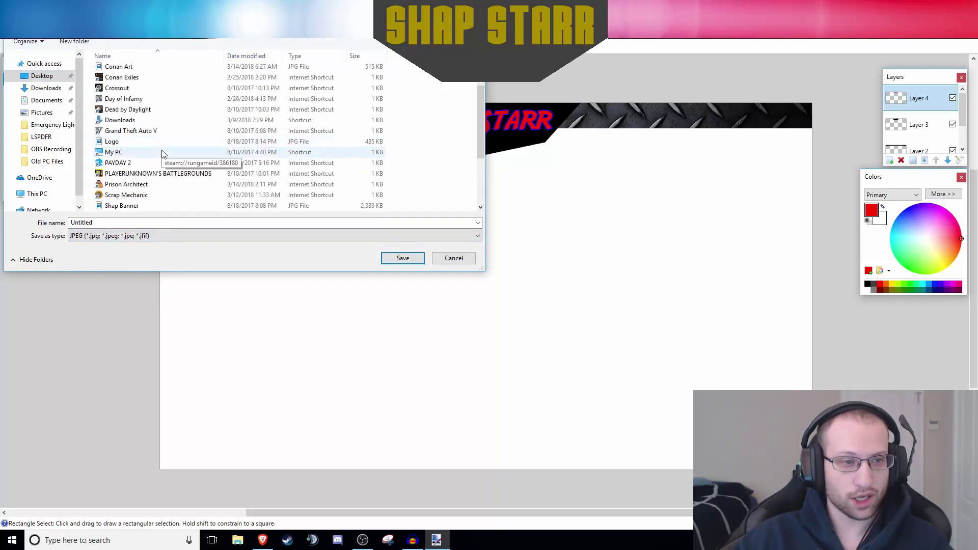
scroll(169, 173, down, 1)
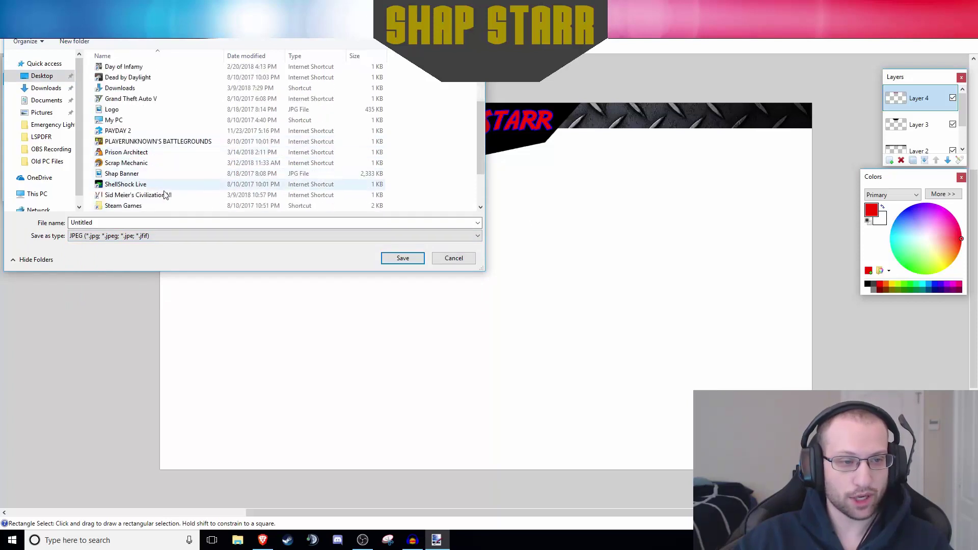
- Name the file 'Banner 2', save at JPEG quality 100, and flatten the layers
double_click(81, 222)
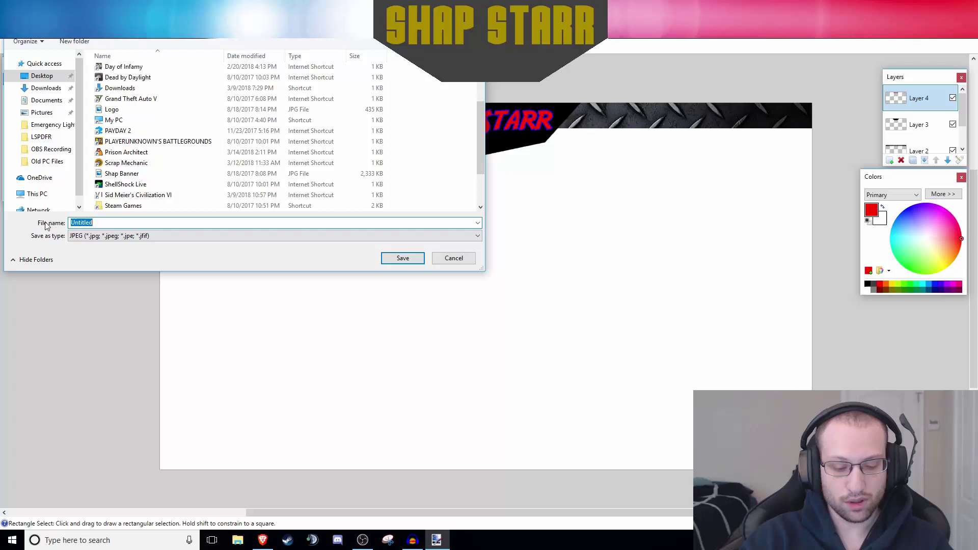
text(Banner 2)
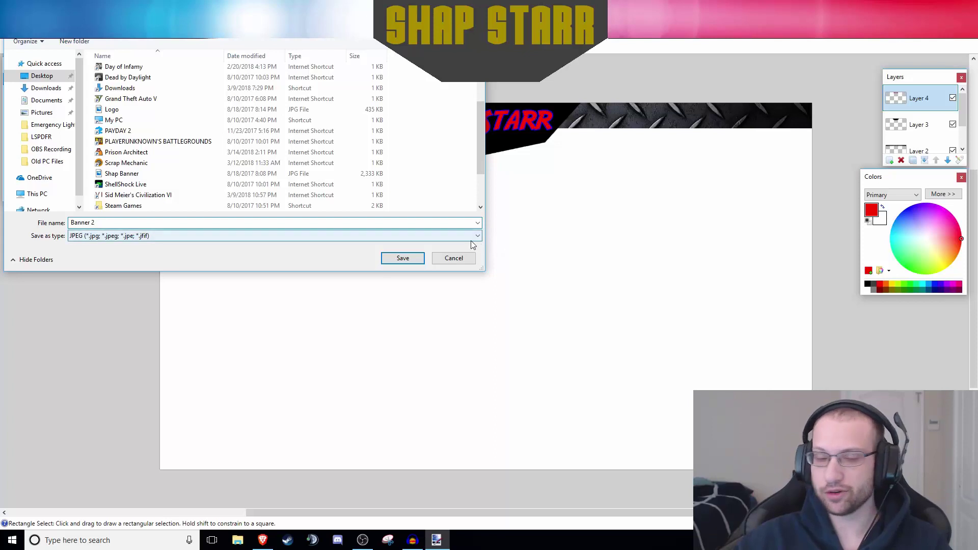
click(407, 262)
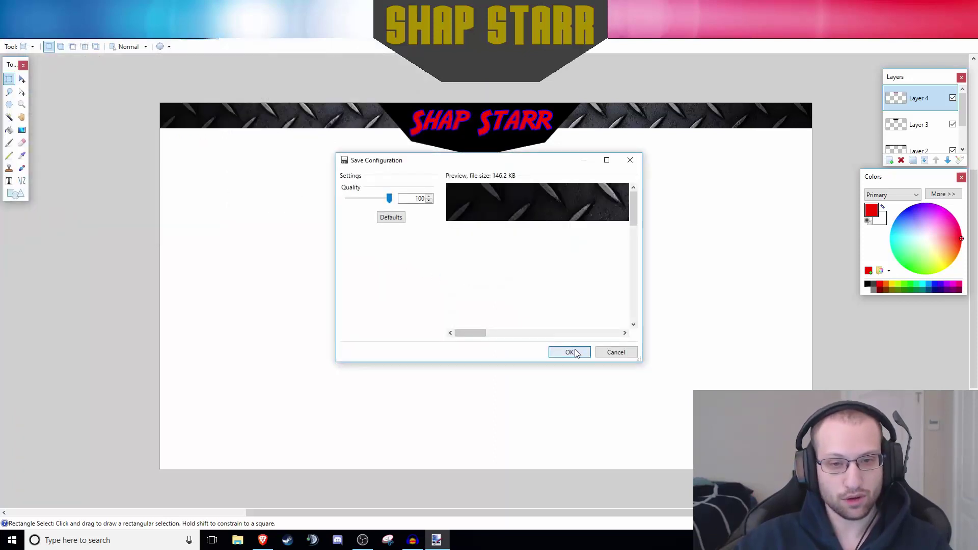
click(570, 352)
click(475, 287)
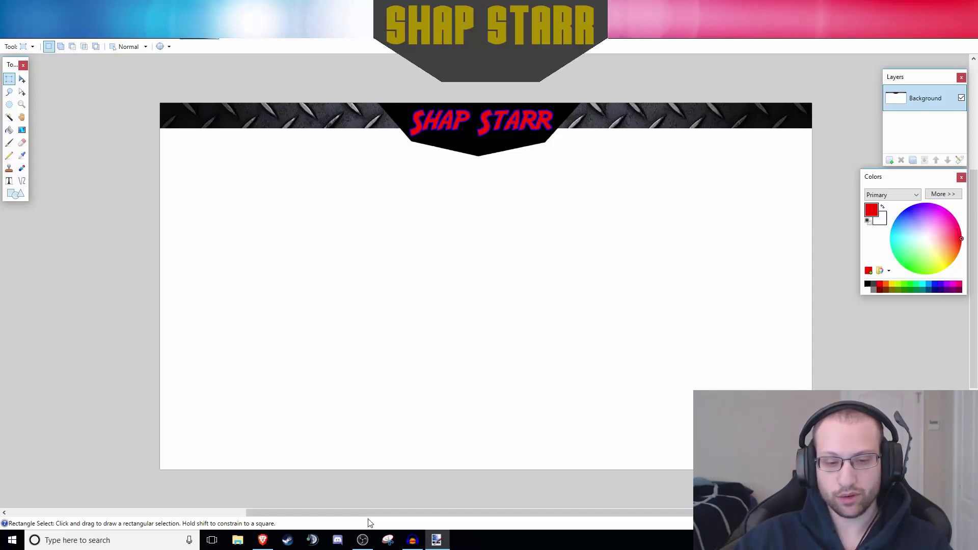
click(359, 541)
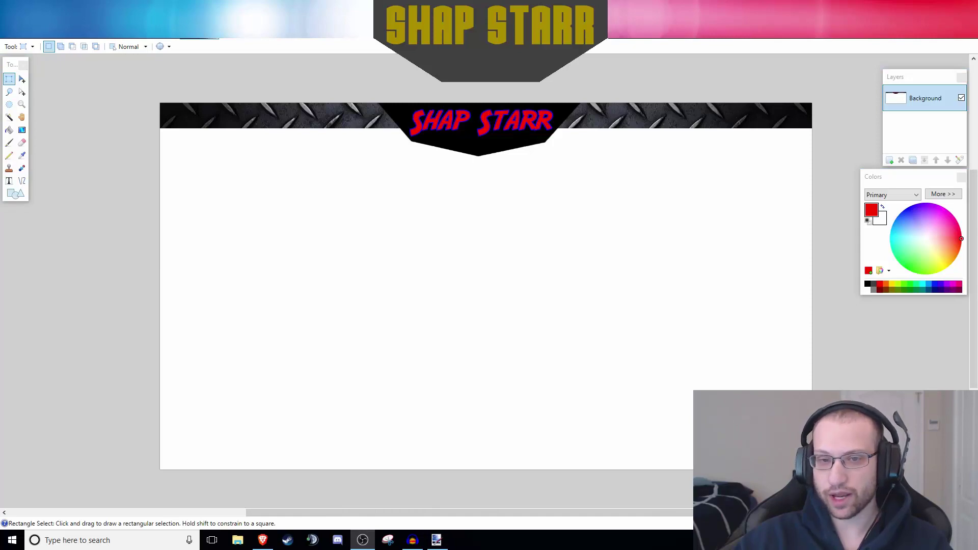
- Bring OBS to mid-screen and add the existing Banner Overlay image source to the scene
mouse_move(977, 51)
mouse_down()
mouse_move(755, 73)
mouse_move(367, 47)
mouse_move(403, 48)
mouse_move(224, 42)
mouse_move(213, 54)
mouse_up()
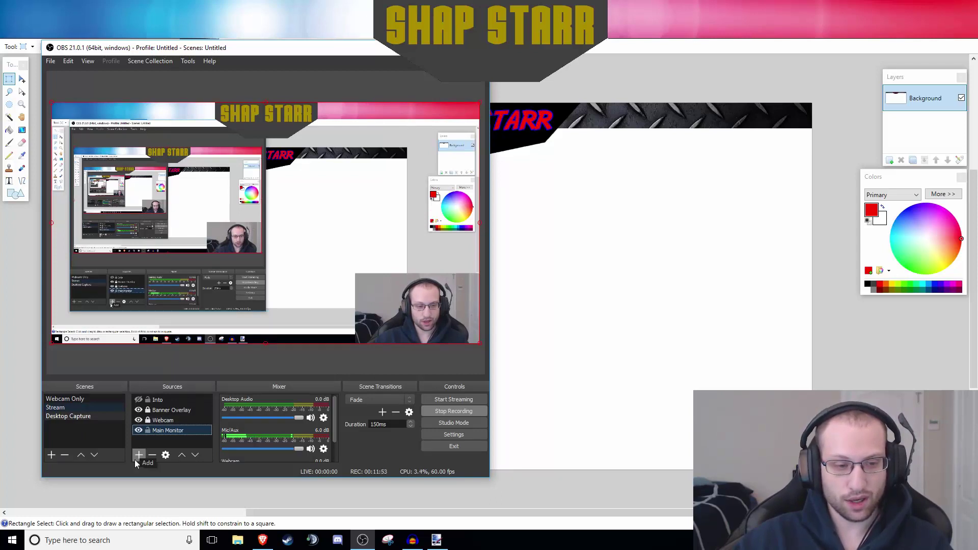
click(172, 408)
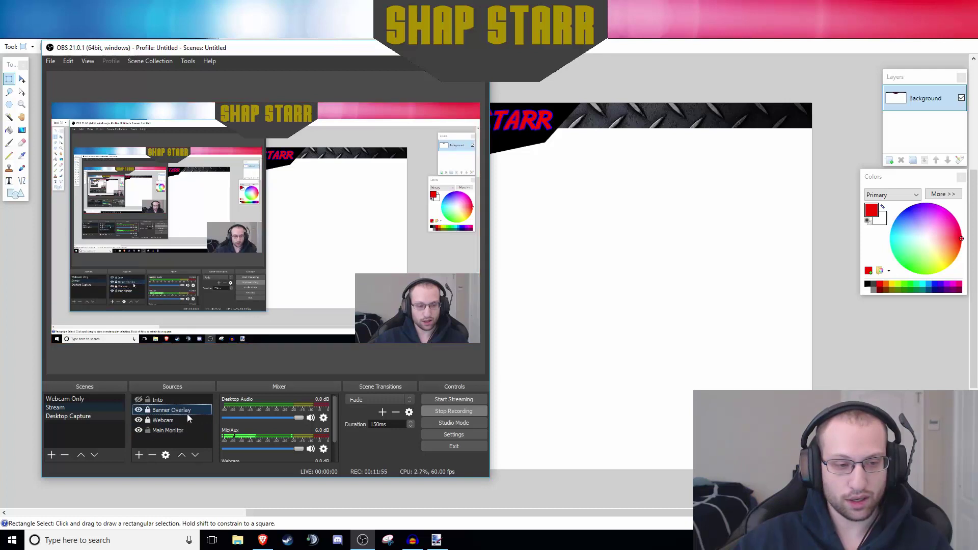
right_click(185, 408)
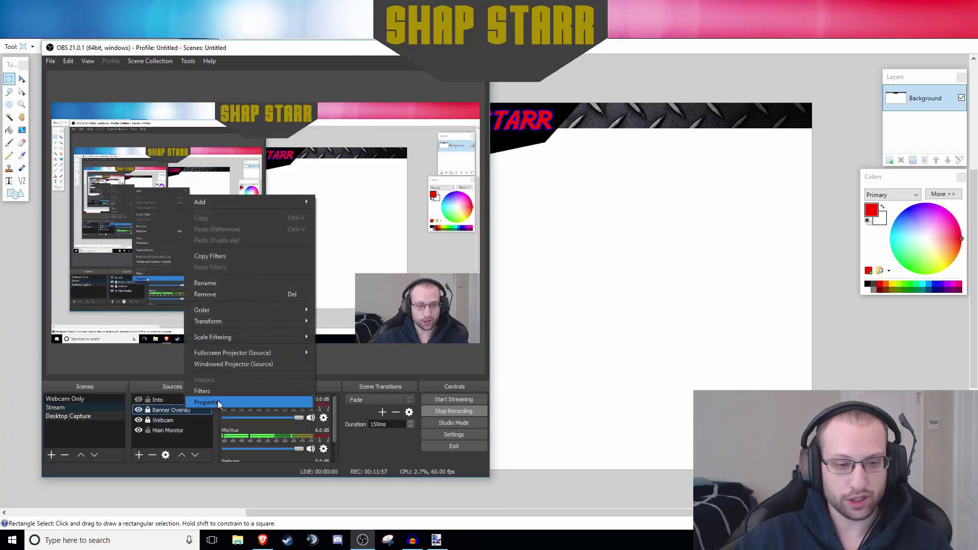
click(138, 455)
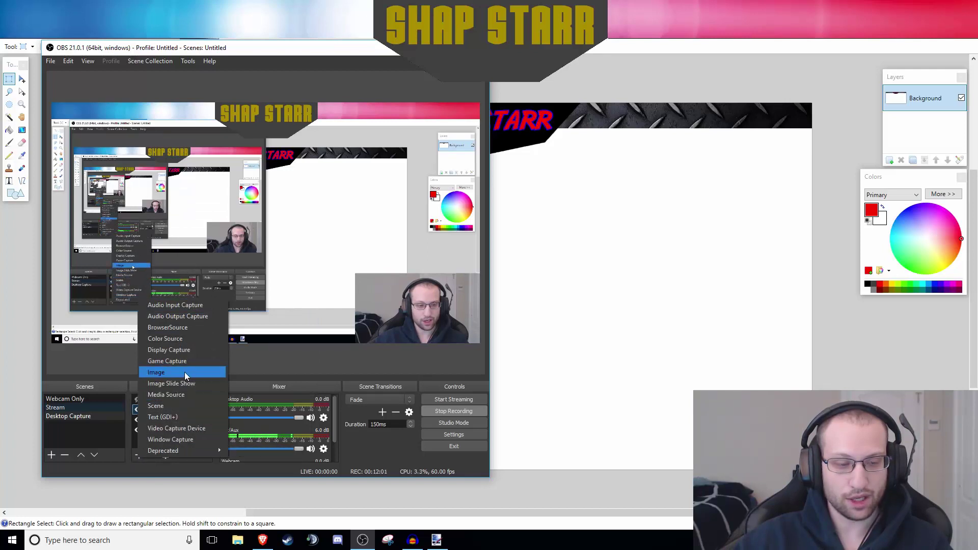
click(166, 372)
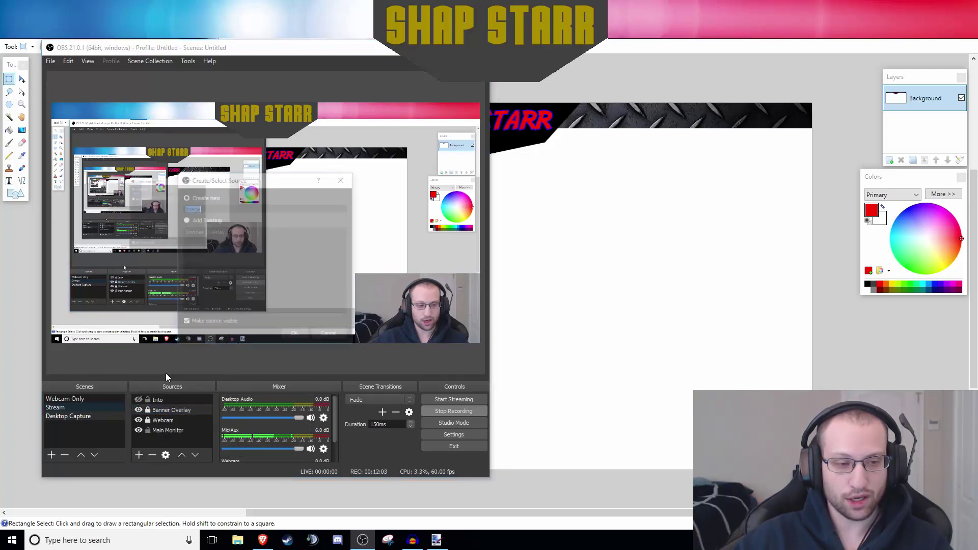
click(188, 222)
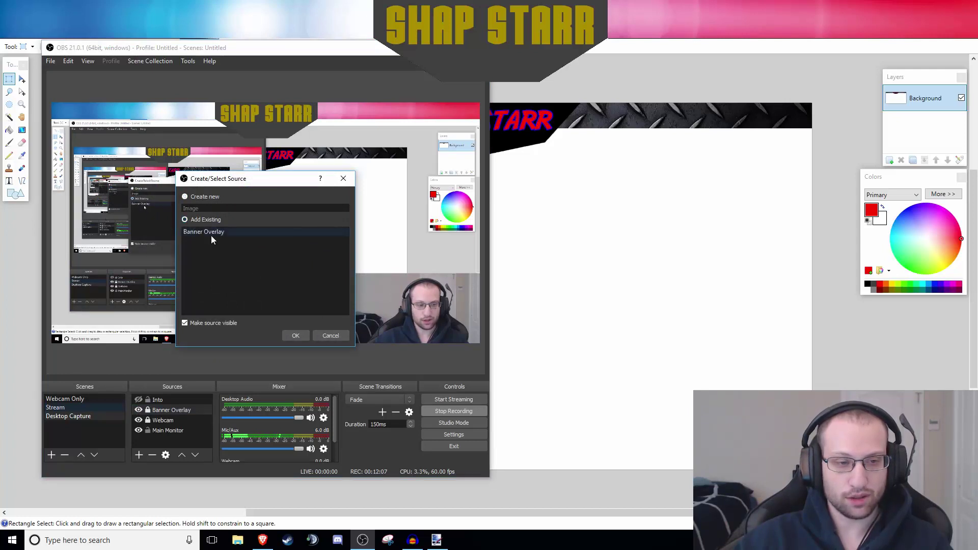
click(210, 236)
click(296, 336)
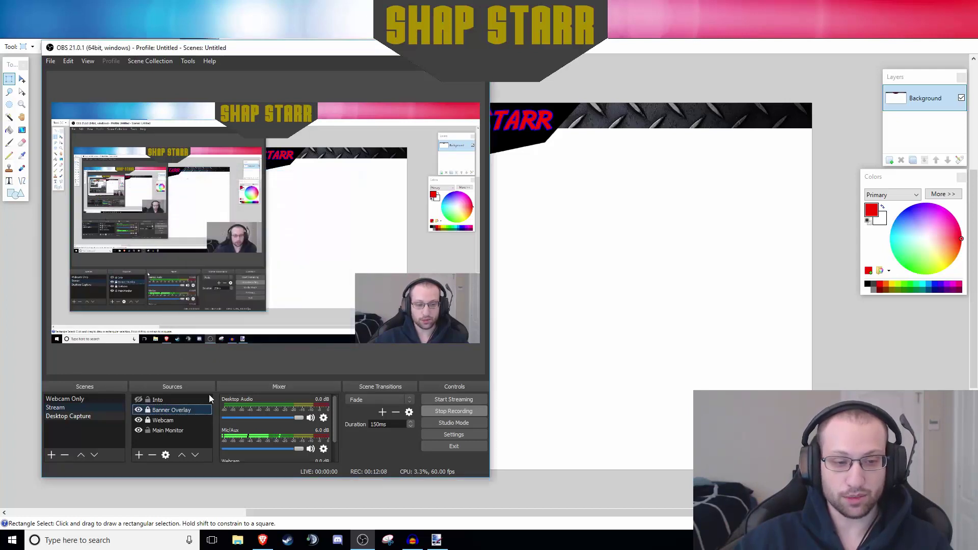
- In Banner Overlay's properties, browse the Desktop and choose the Banner 2 image
right_click(172, 409)
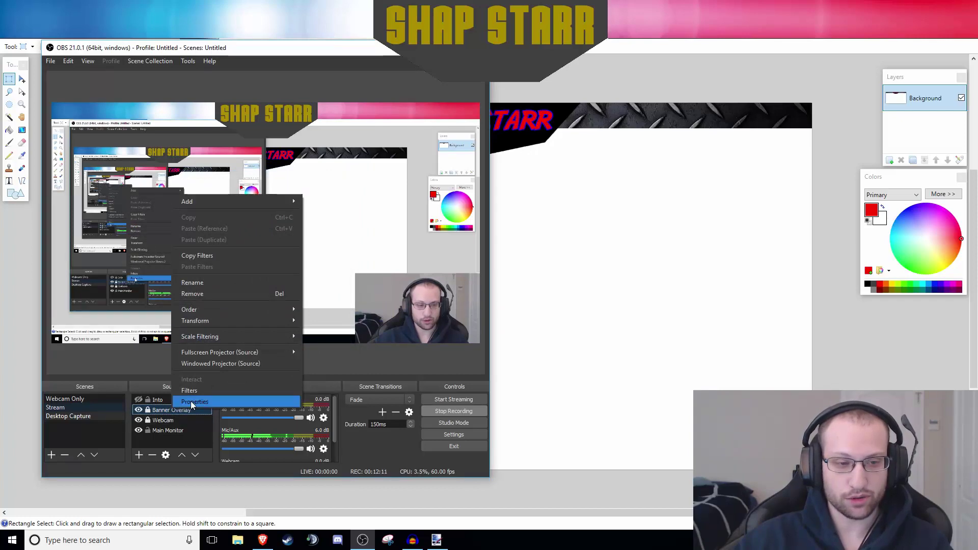
click(194, 402)
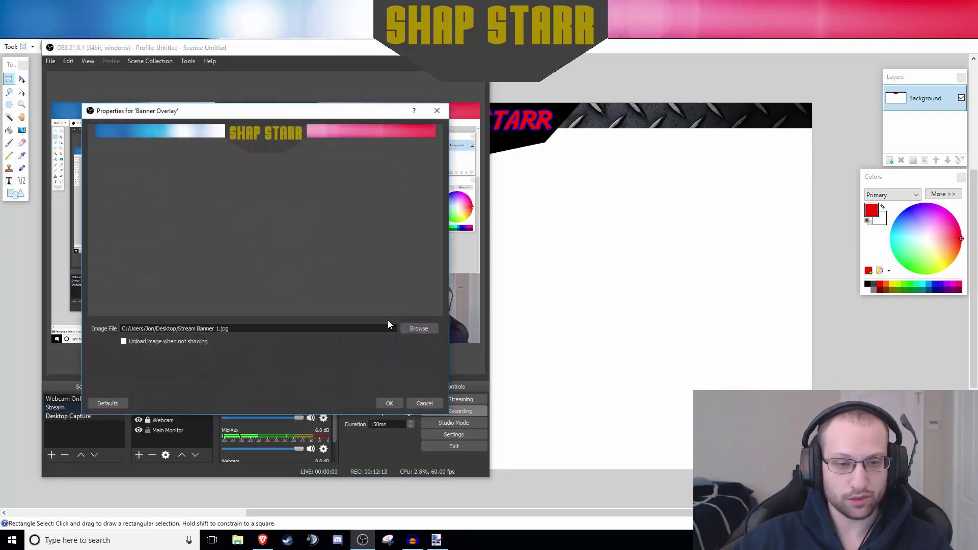
click(418, 329)
scroll(285, 301, down, 3)
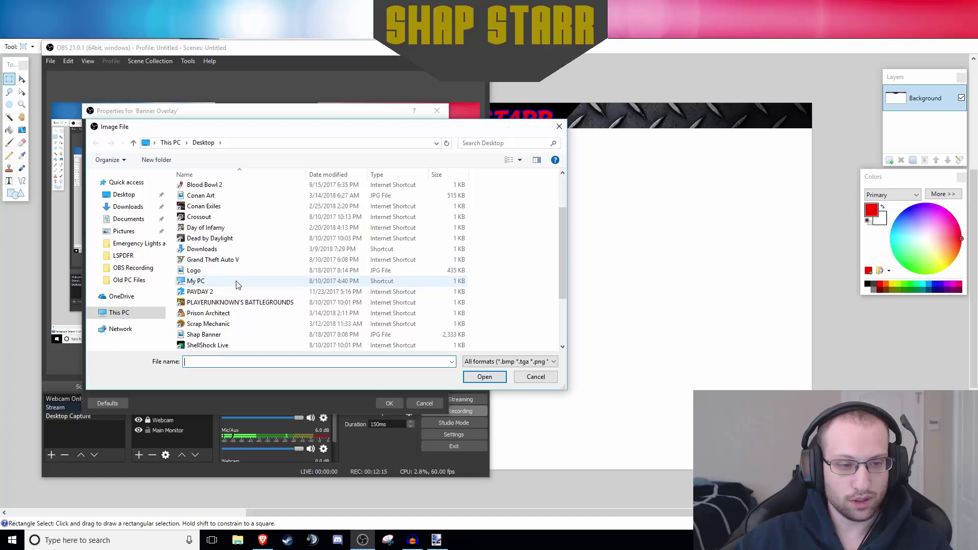
scroll(237, 286, down, 2)
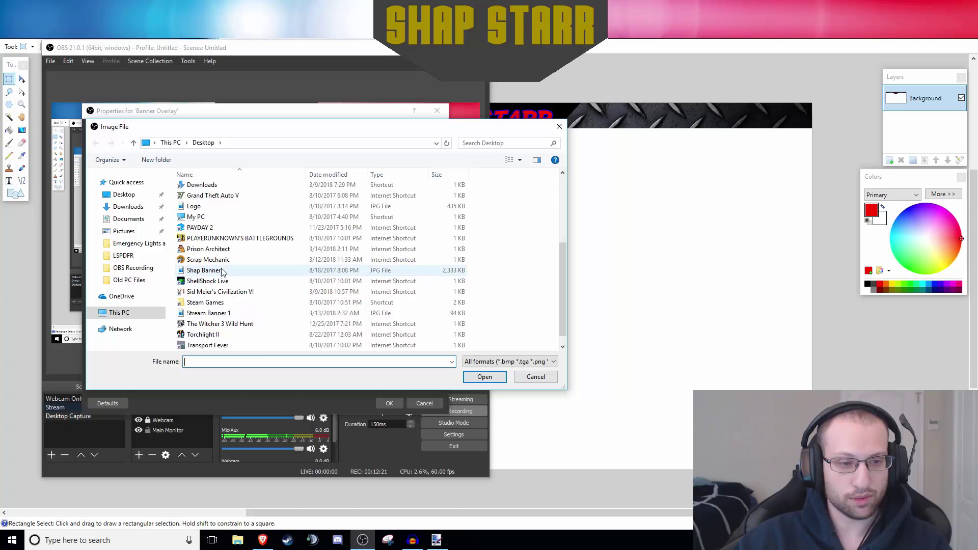
scroll(229, 280, down, 1)
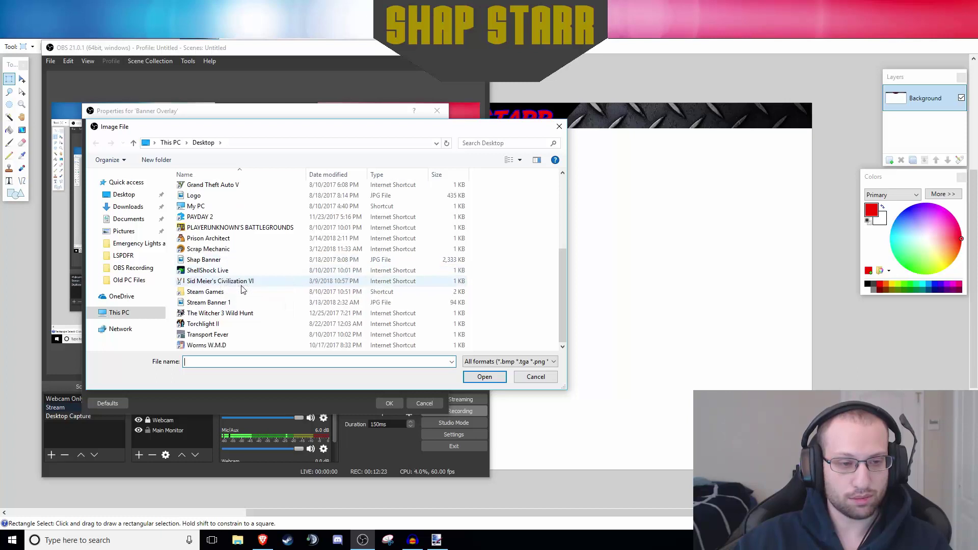
scroll(242, 290, up, 2)
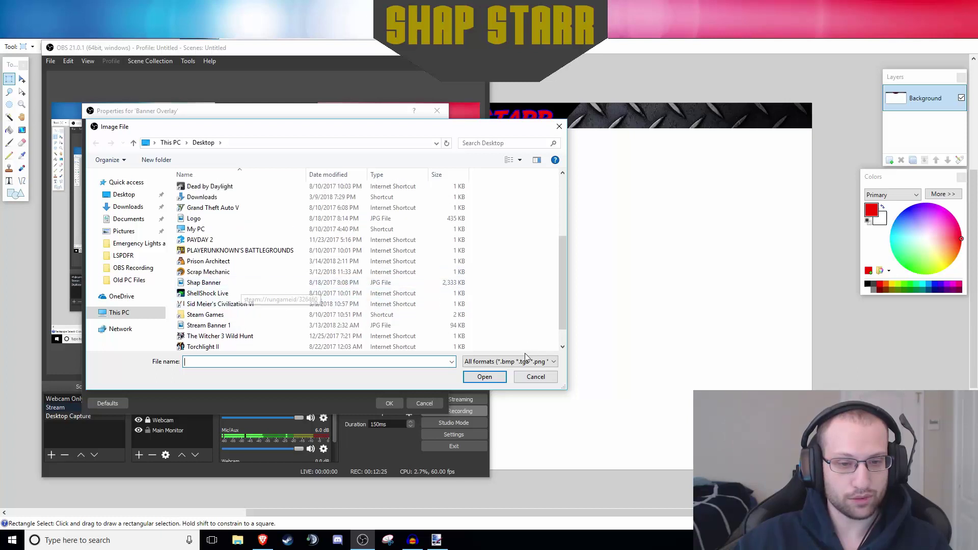
scroll(301, 301, up, 4)
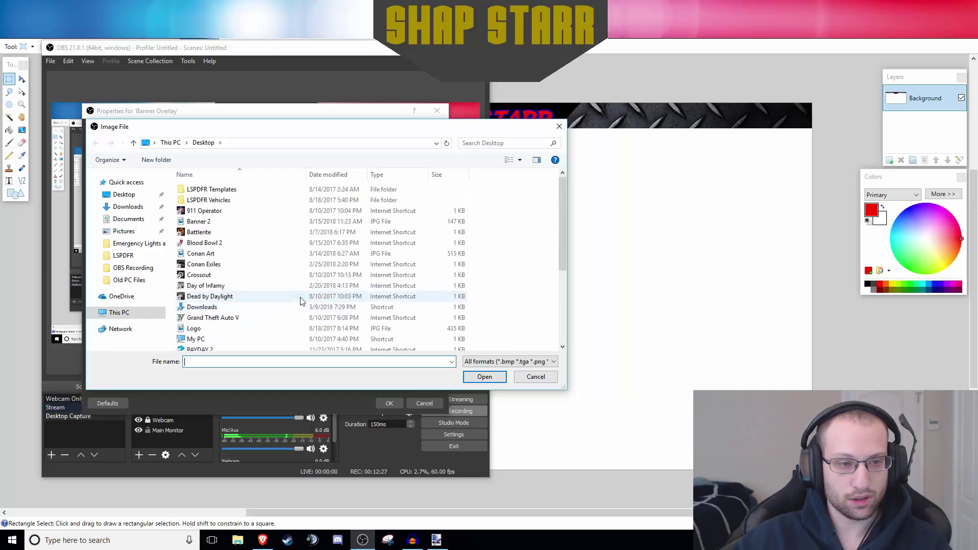
click(229, 222)
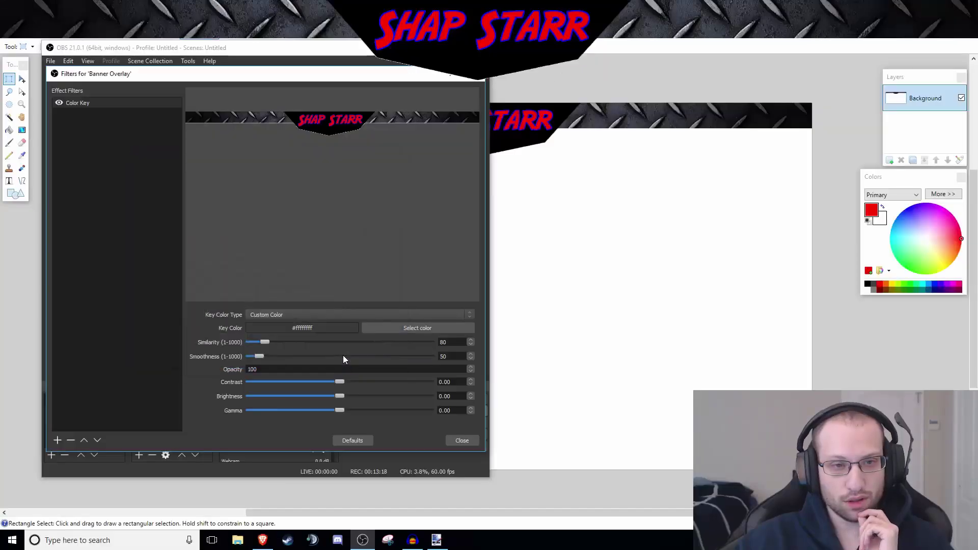
- Close the Banner Overlay filters window with the white Color Key applied
click(461, 440)
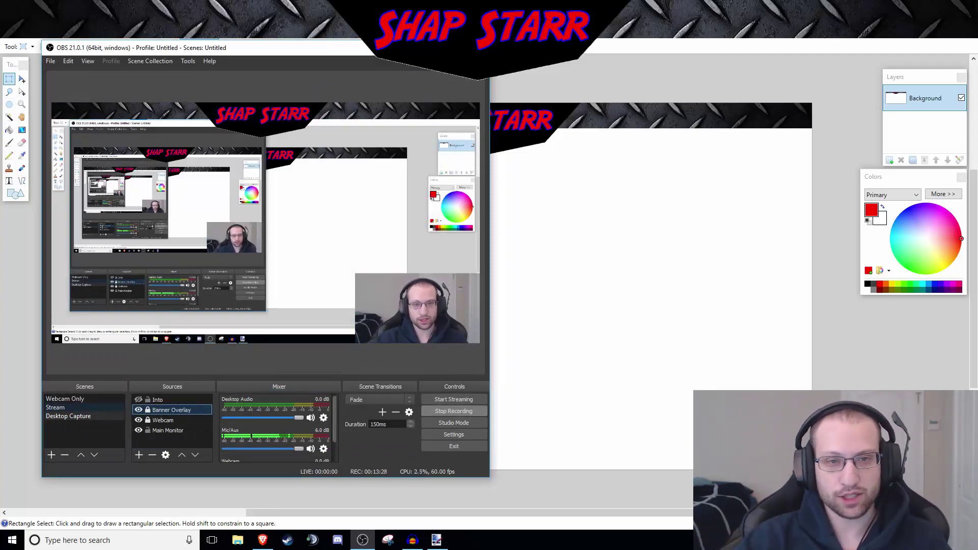
key(super+Up)
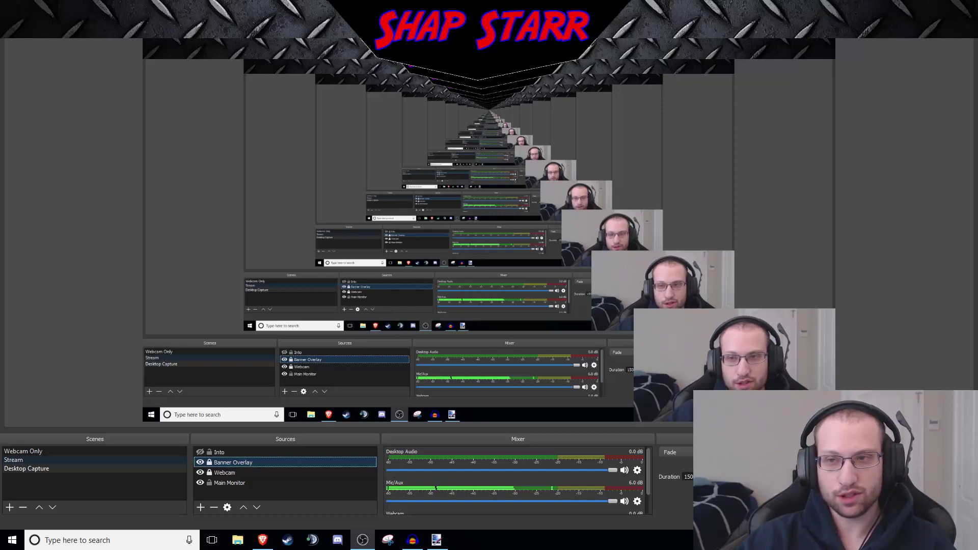
key(super+Down)
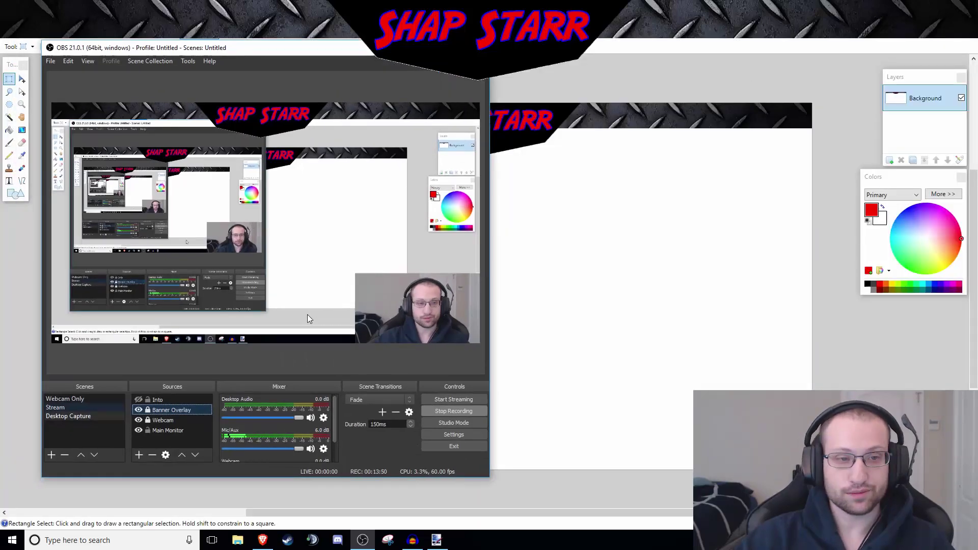